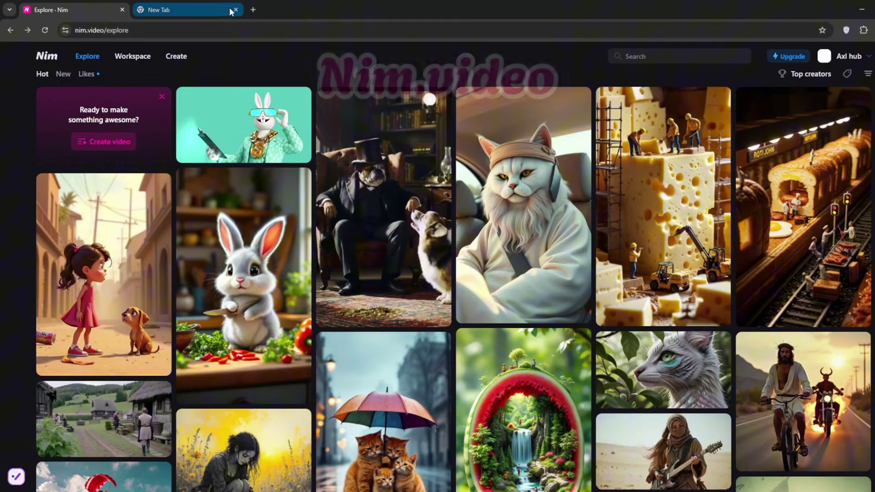
- Close the spare blank tab and scroll down the Explore gallery to the tiger video
{"action": "left_click", "coordinate": [235, 9]}
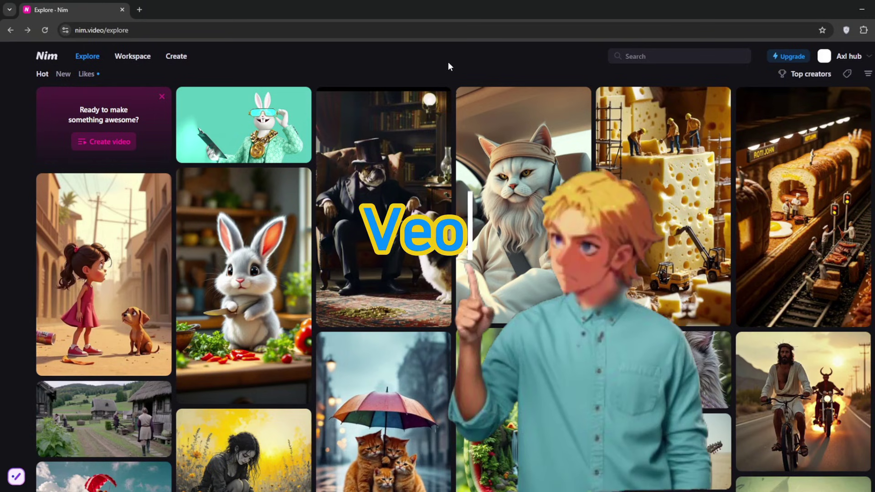
{"action": "scroll", "coordinate": [440, 142], "scroll_direction": "down", "scroll_amount": 5}
{"action": "scroll", "coordinate": [440, 142], "scroll_direction": "down", "scroll_amount": 5}
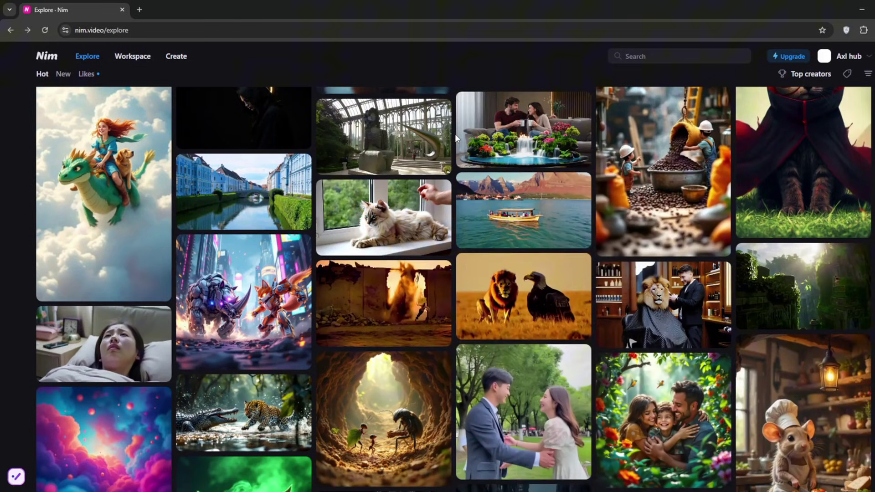
{"action": "scroll", "coordinate": [455, 138], "scroll_direction": "down", "scroll_amount": 3}
{"action": "scroll", "coordinate": [454, 140], "scroll_direction": "down", "scroll_amount": 4}
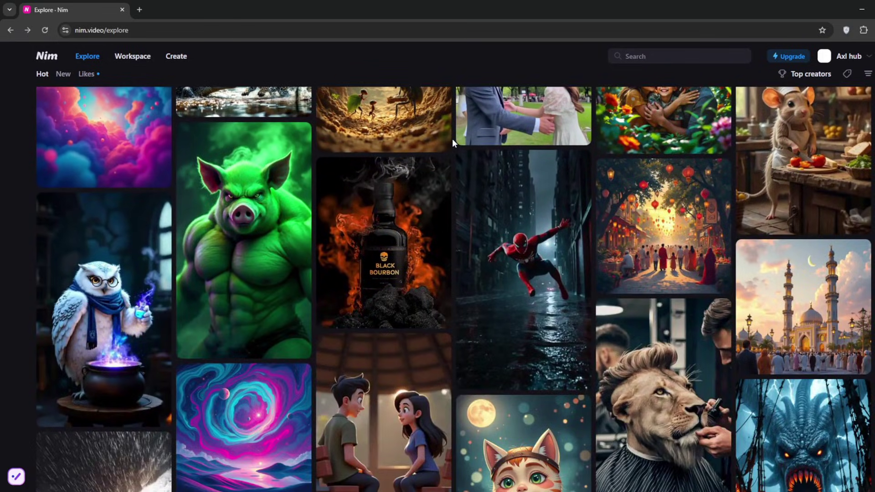
{"action": "scroll", "coordinate": [452, 143], "scroll_direction": "down", "scroll_amount": 2}
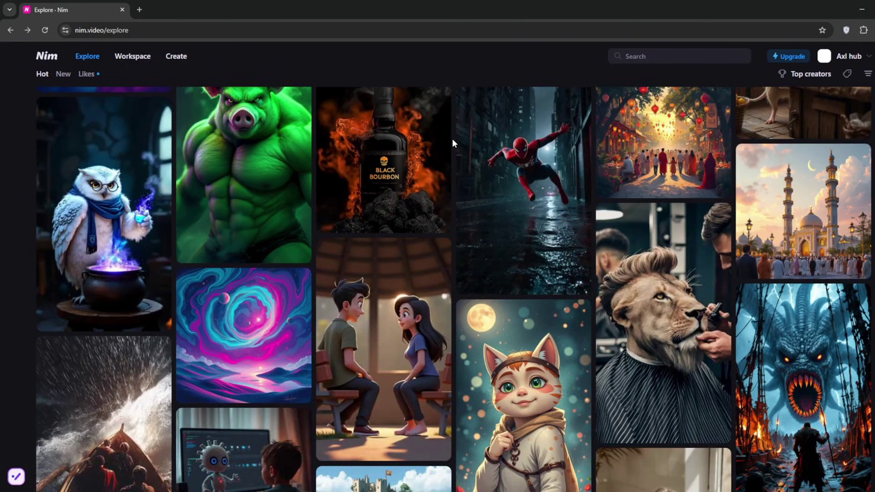
{"action": "scroll", "coordinate": [453, 143], "scroll_direction": "down", "scroll_amount": 7}
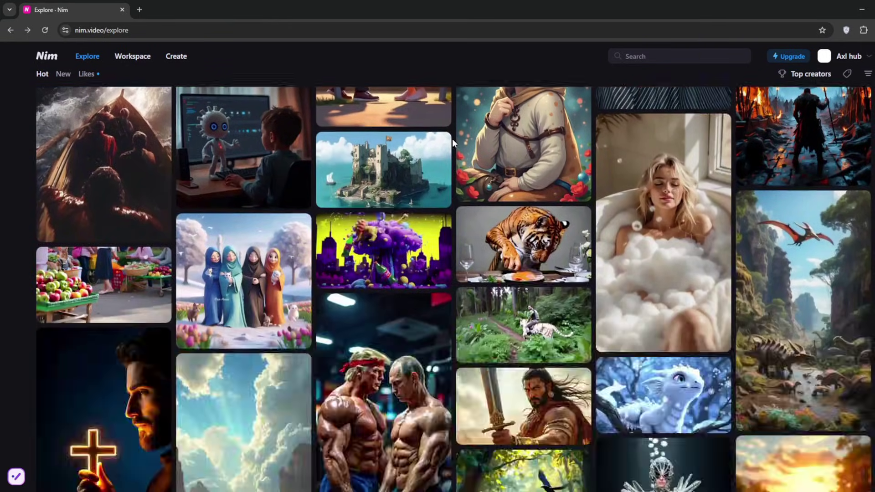
{"action": "scroll", "coordinate": [452, 139], "scroll_direction": "up", "scroll_amount": 4}
{"action": "scroll", "coordinate": [452, 139], "scroll_direction": "down", "scroll_amount": 4}
- View the tiger slicing salmon and gym workout video details, returning to Explore each time
{"action": "left_click", "coordinate": [531, 244]}
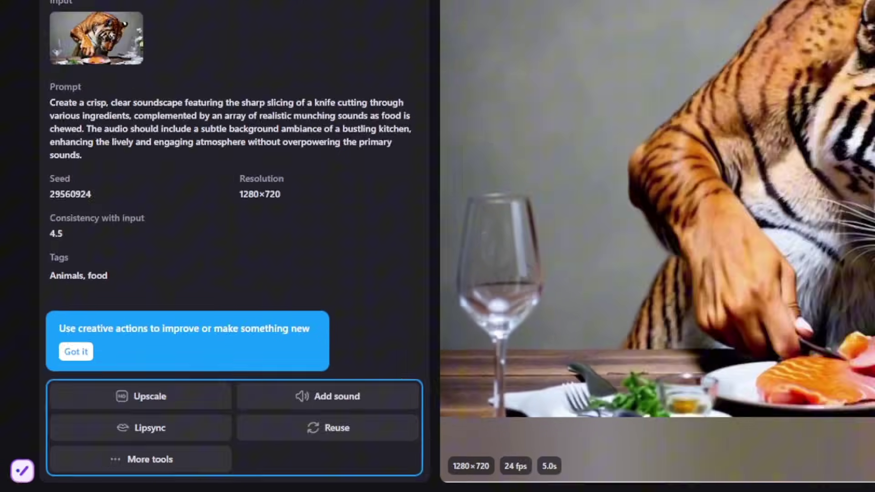
{"action": "left_click", "coordinate": [41, 87]}
{"action": "scroll", "coordinate": [383, 250], "scroll_direction": "down", "scroll_amount": 2}
{"action": "left_click", "coordinate": [383, 251]}
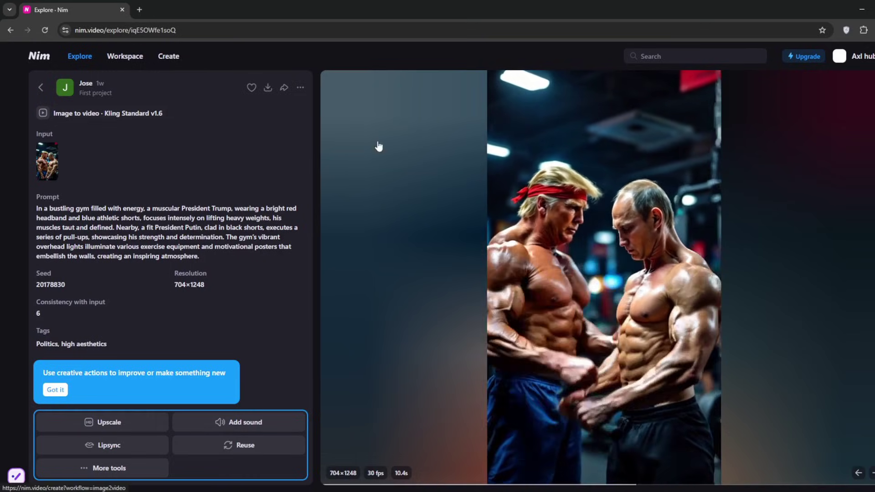
{"action": "key", "text": "Escape"}
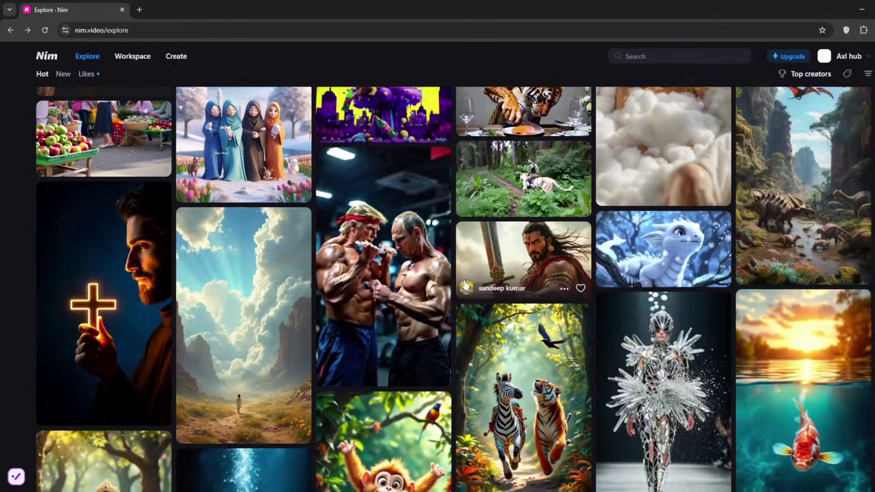
- View the POV rich city-window and pink neon headphones videos, then return to Explore
{"action": "scroll", "coordinate": [464, 280], "scroll_direction": "down", "scroll_amount": 10}
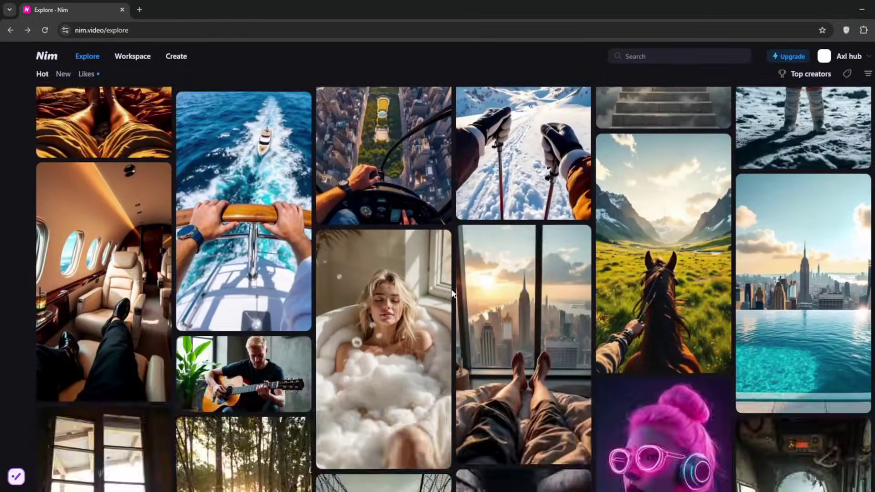
{"action": "left_click", "coordinate": [523, 330]}
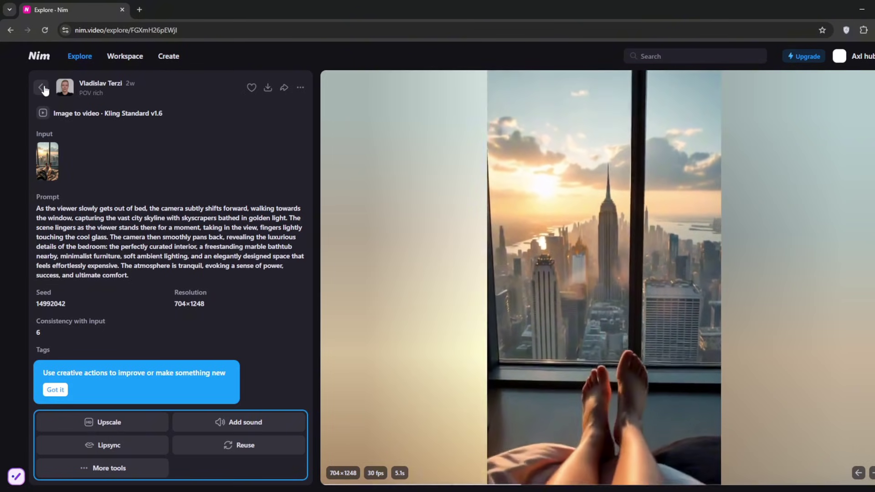
{"action": "left_click", "coordinate": [42, 87]}
{"action": "scroll", "coordinate": [452, 205], "scroll_direction": "down", "scroll_amount": 3}
{"action": "left_click", "coordinate": [676, 268]}
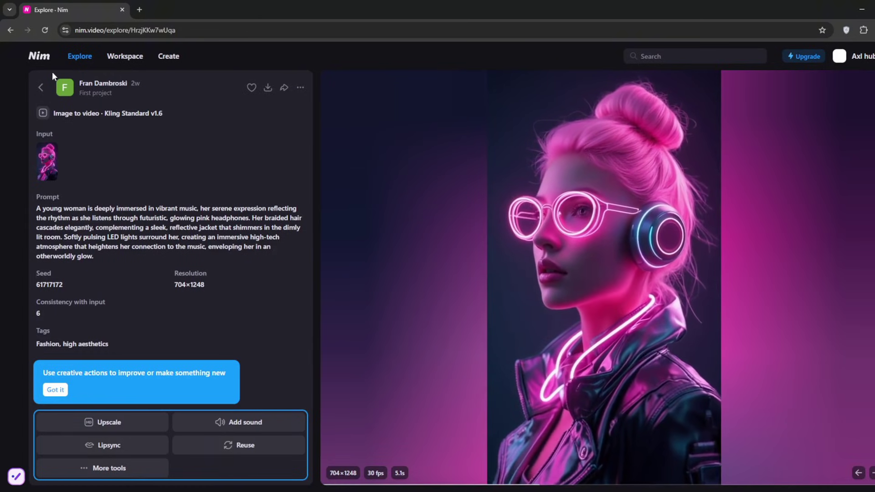
{"action": "left_click", "coordinate": [40, 87]}
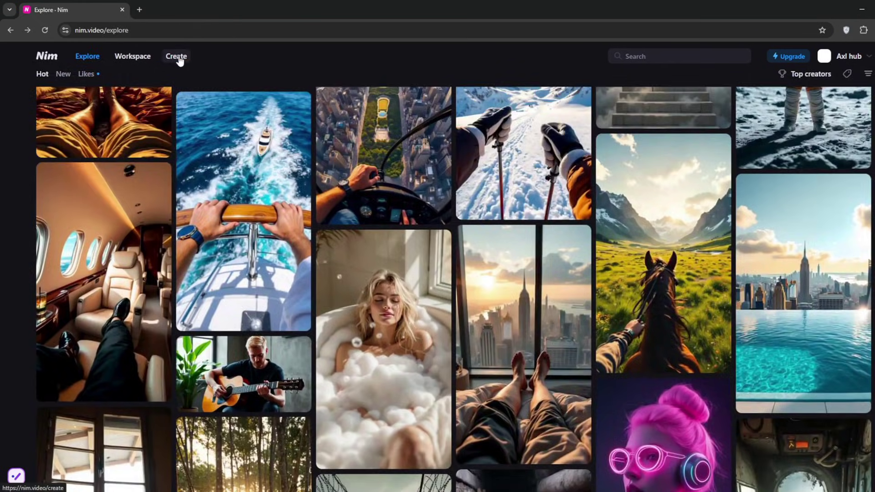
- Write a prompt of a woman with pink hair standing close to a window, and Rewrite it
{"action": "left_click", "coordinate": [177, 57]}
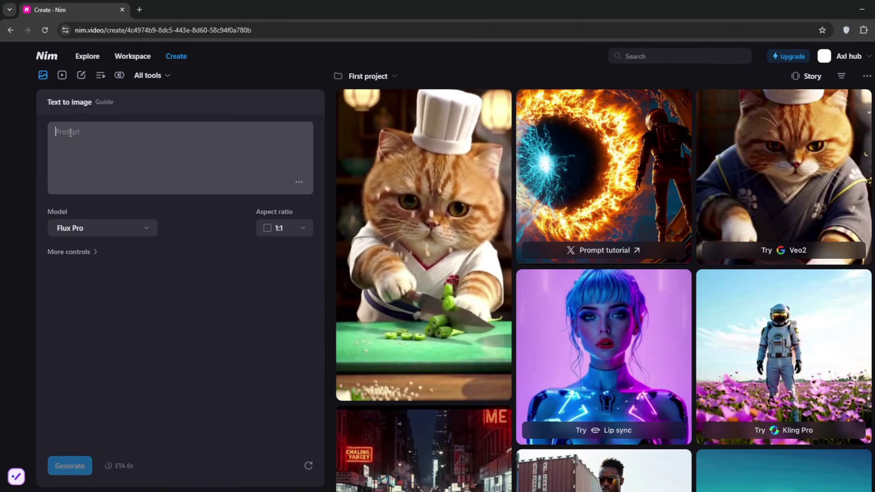
{"action": "type", "text": "Sh"}
{"action": "type", "text": "w"}
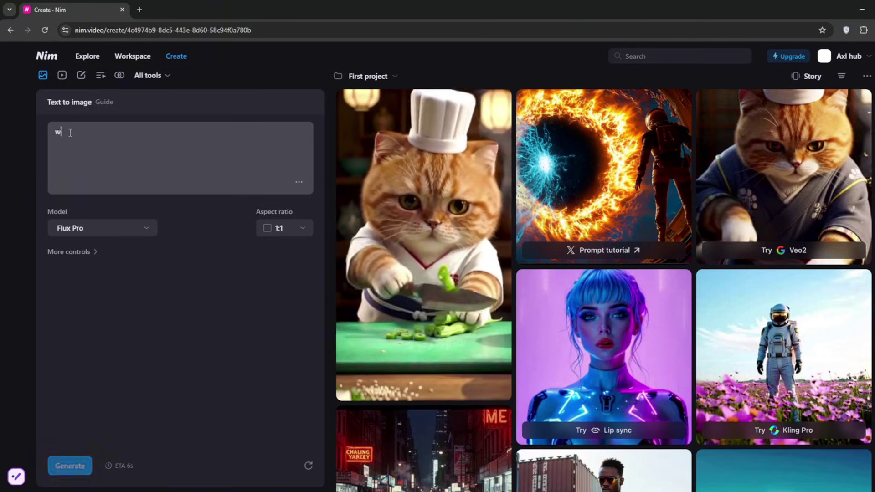
{"action": "type", "text": "oman in room "}
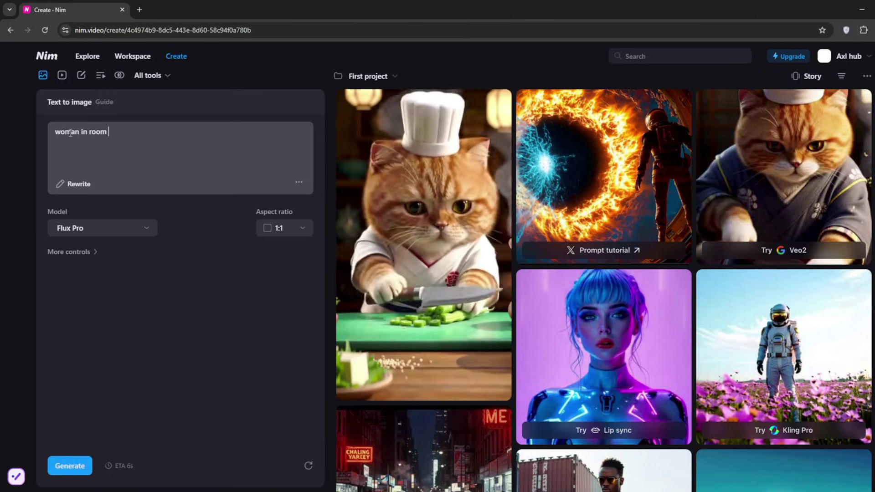
{"action": "type", "text": "with pink hai"}
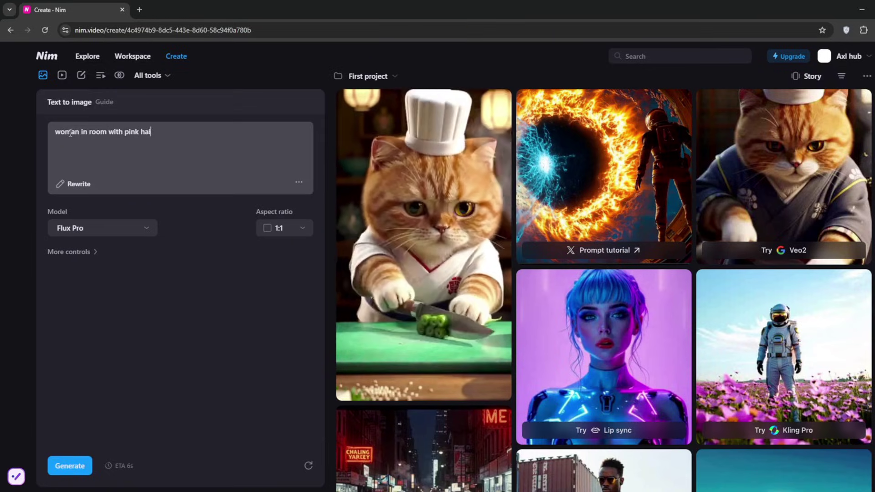
{"action": "type", "text": "r,"}
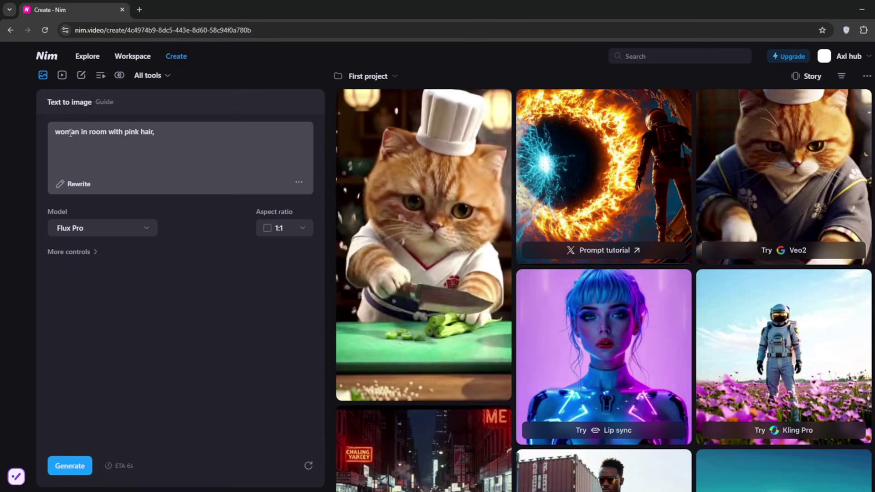
{"action": "key", "text": "BackSpace"}
{"action": "type", "text": " standing close to window"}
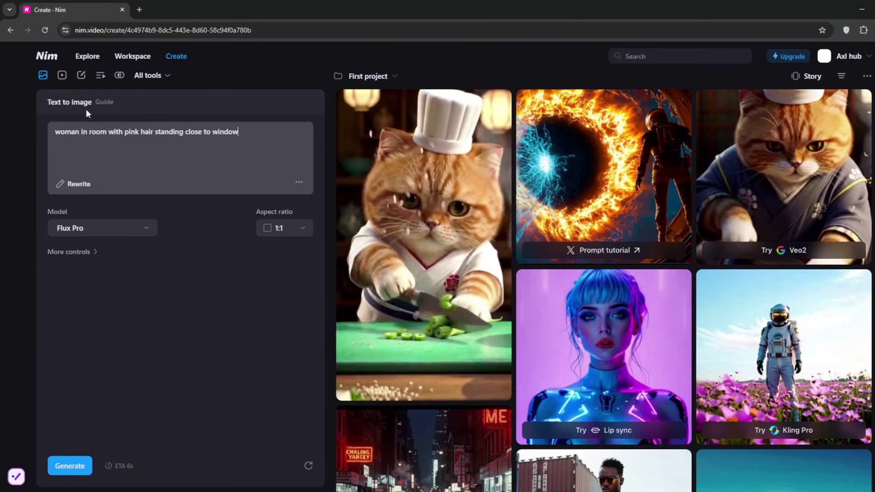
{"action": "left_click_drag", "start_coordinate": [154, 132], "coordinate": [109, 135]}
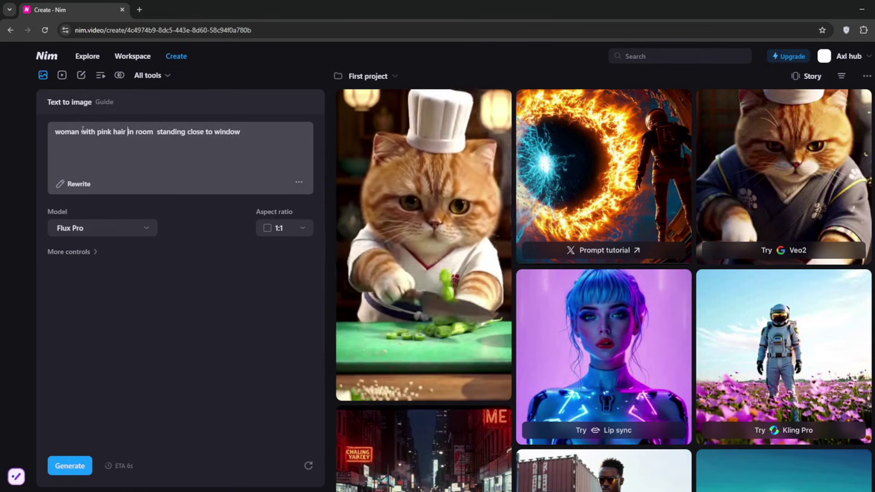
{"action": "left_click", "coordinate": [76, 184]}
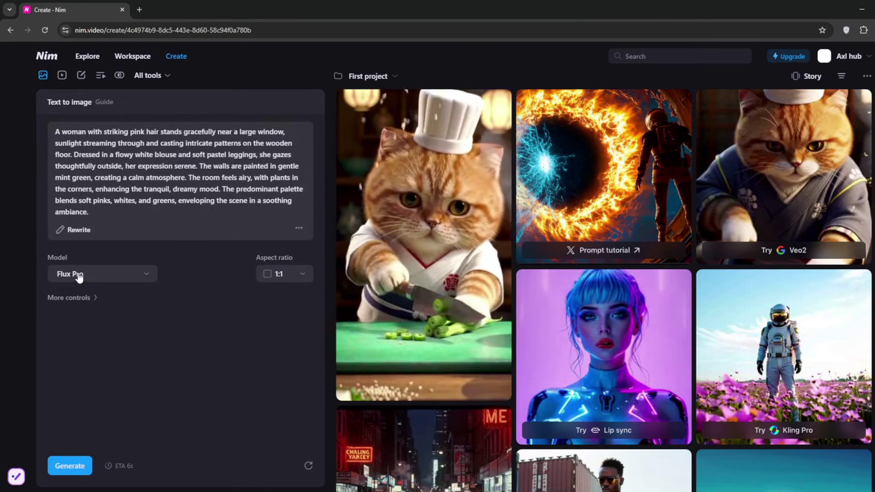
{"action": "left_click", "coordinate": [146, 273]}
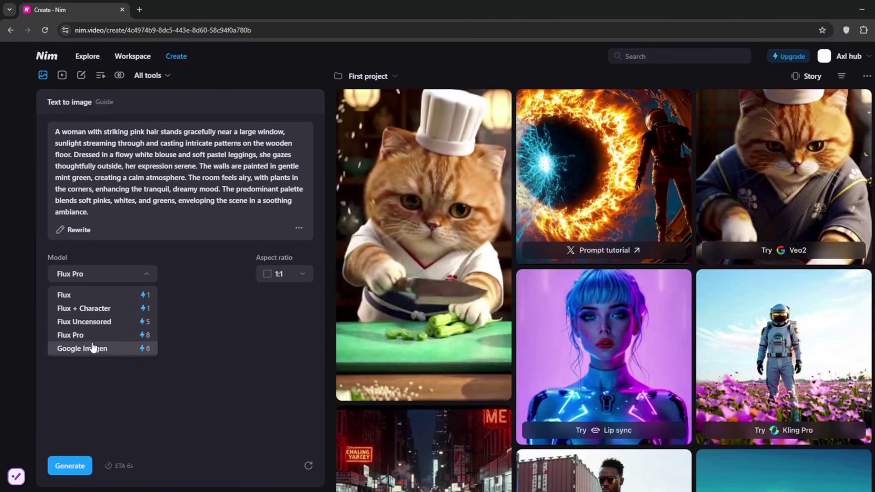
- Generate the image with Google Imagen at a 9:16 aspect ratio
{"action": "left_click", "coordinate": [86, 349]}
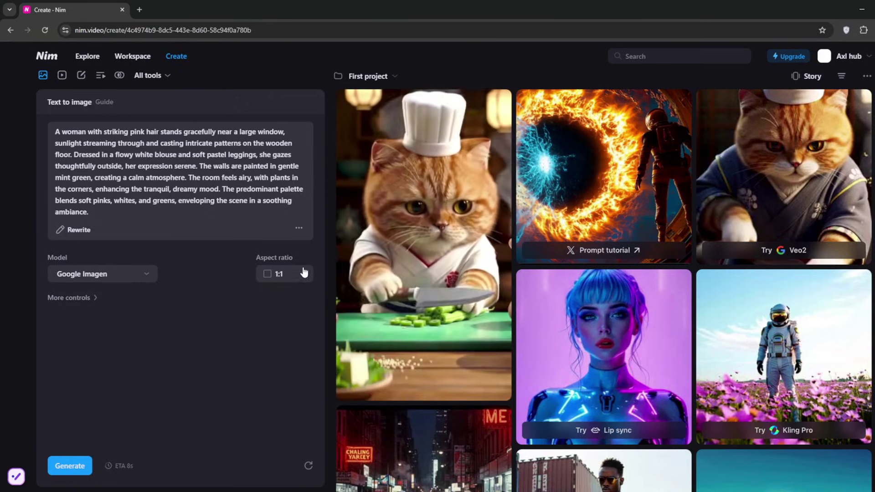
{"action": "left_click", "coordinate": [300, 273]}
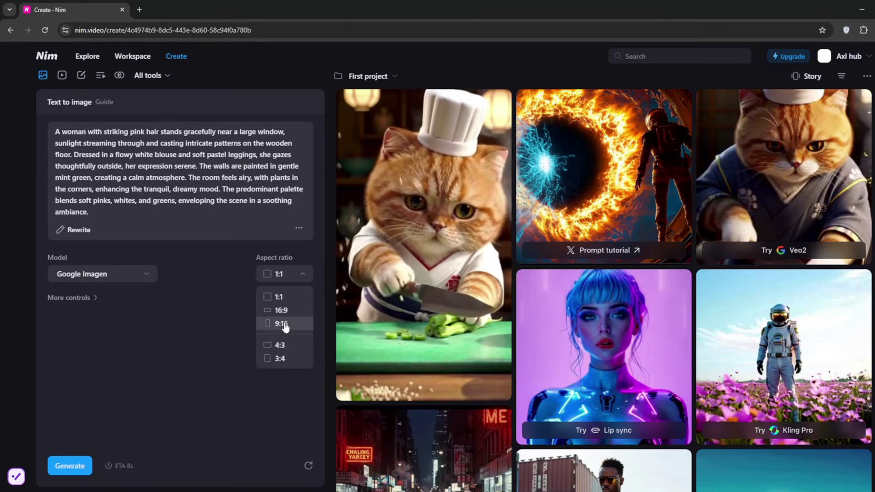
{"action": "left_click", "coordinate": [279, 324]}
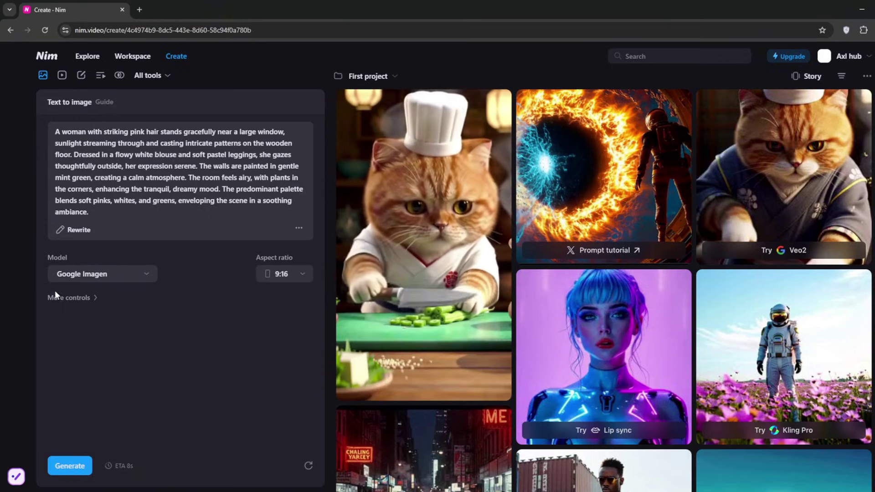
{"action": "left_click", "coordinate": [75, 299]}
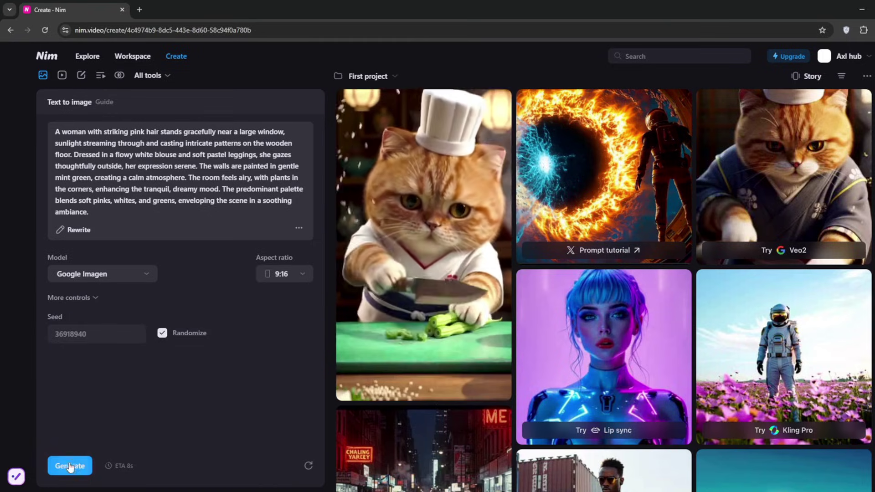
{"action": "left_click", "coordinate": [70, 466]}
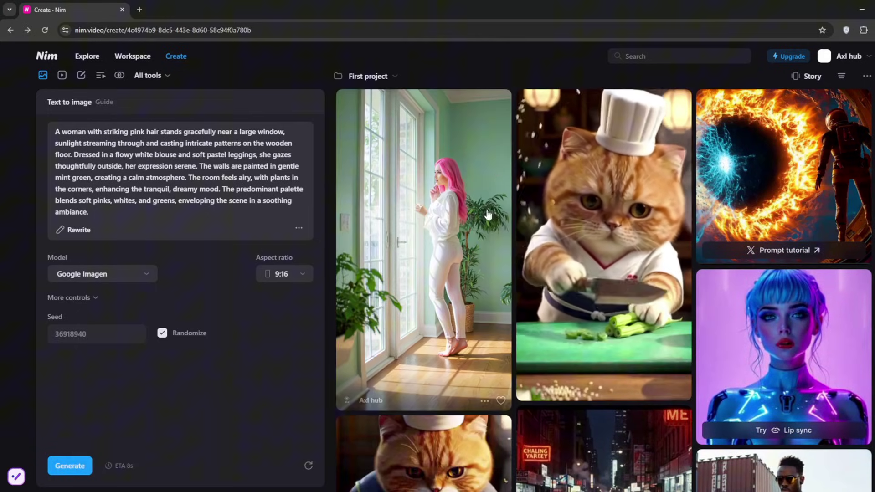
- Review the Imagen result, then generate another version with Flux Pro
{"action": "left_click", "coordinate": [400, 268]}
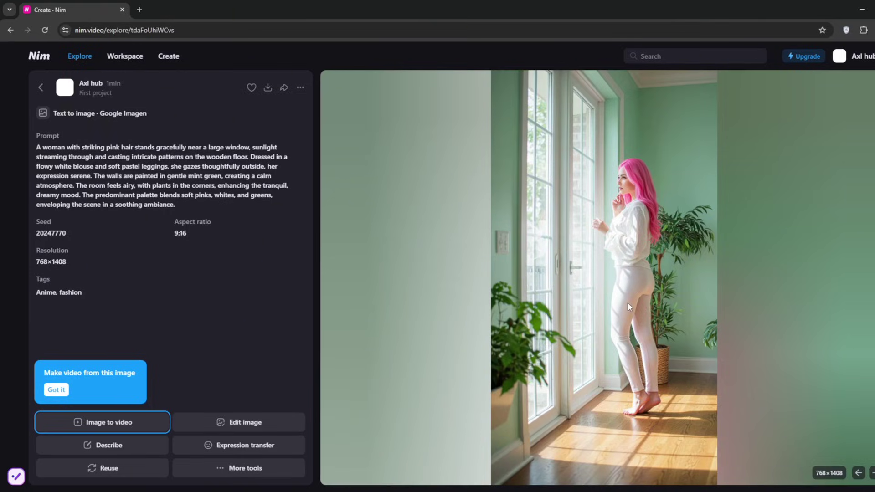
{"action": "left_click", "coordinate": [39, 90]}
{"action": "left_click", "coordinate": [95, 273]}
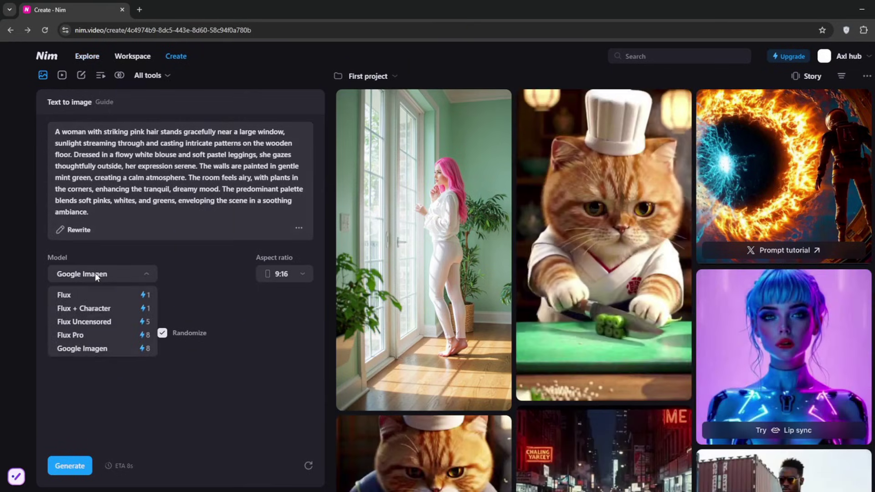
{"action": "left_click", "coordinate": [89, 336]}
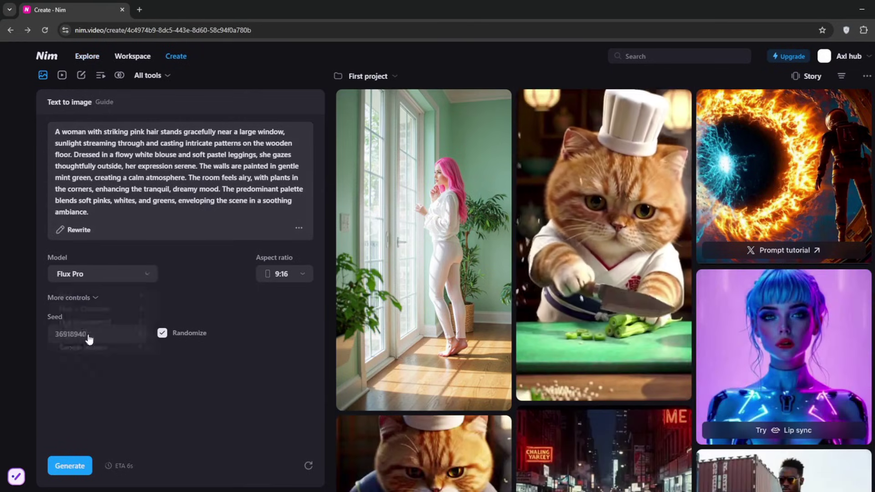
{"action": "left_click", "coordinate": [70, 466]}
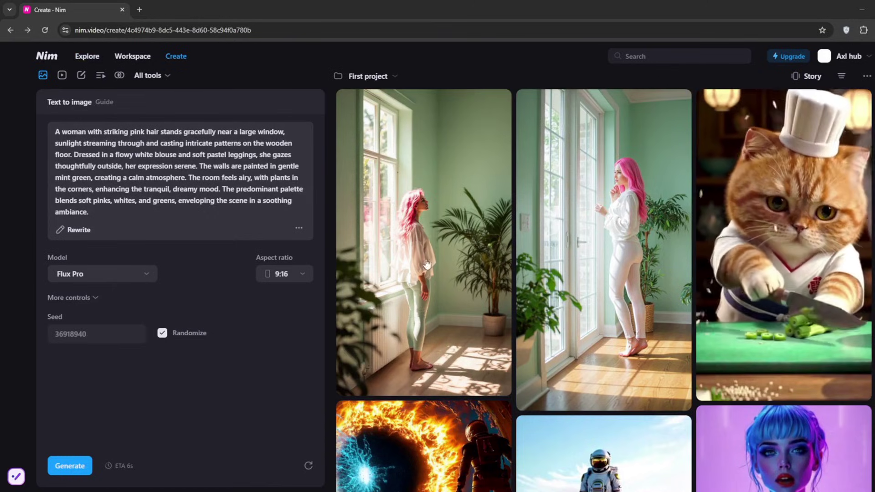
- Save the Google Imagen pink-haired woman image to the computer as a JPG
{"action": "left_click", "coordinate": [599, 220]}
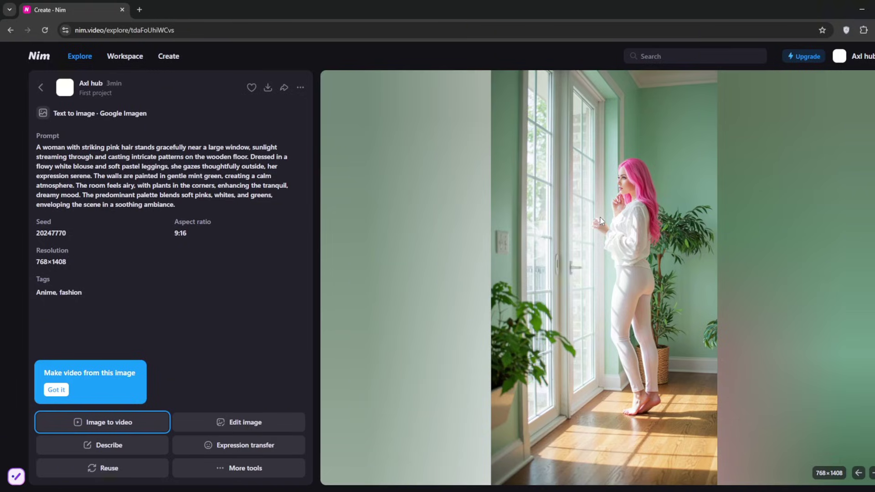
{"action": "right_click", "coordinate": [627, 329]}
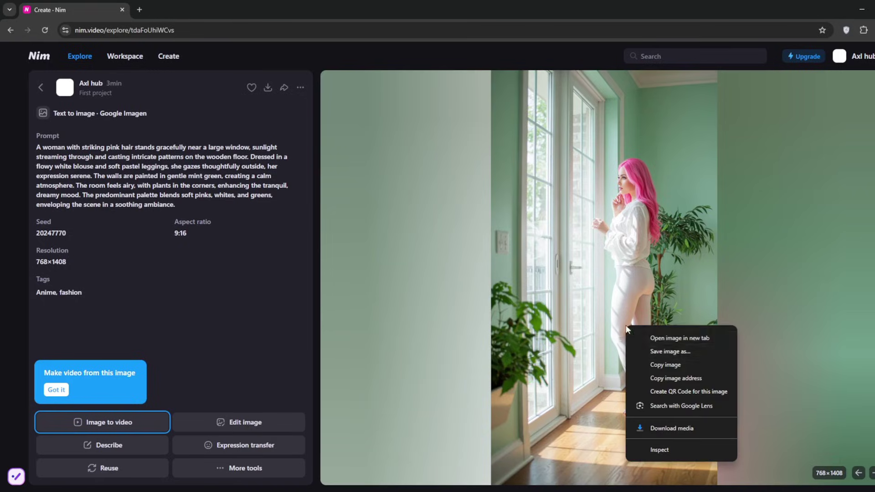
{"action": "left_click", "coordinate": [659, 352]}
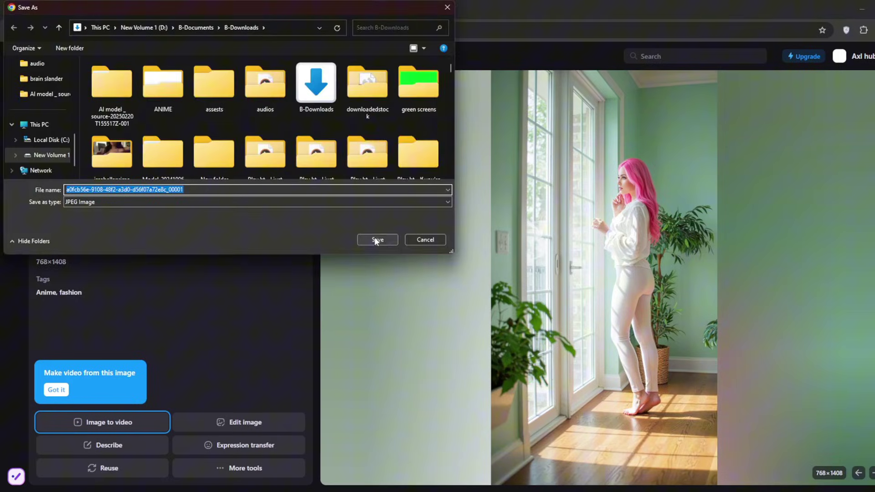
{"action": "left_click", "coordinate": [376, 240]}
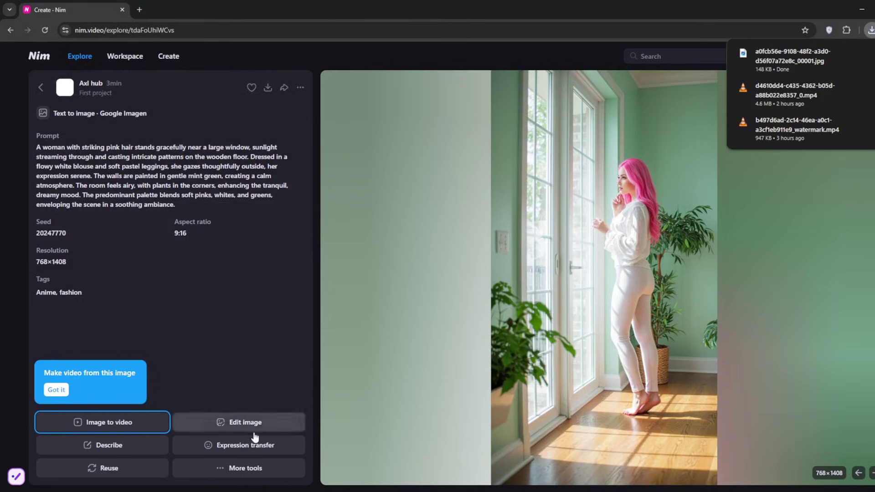
{"action": "mouse_move", "coordinate": [232, 469]}
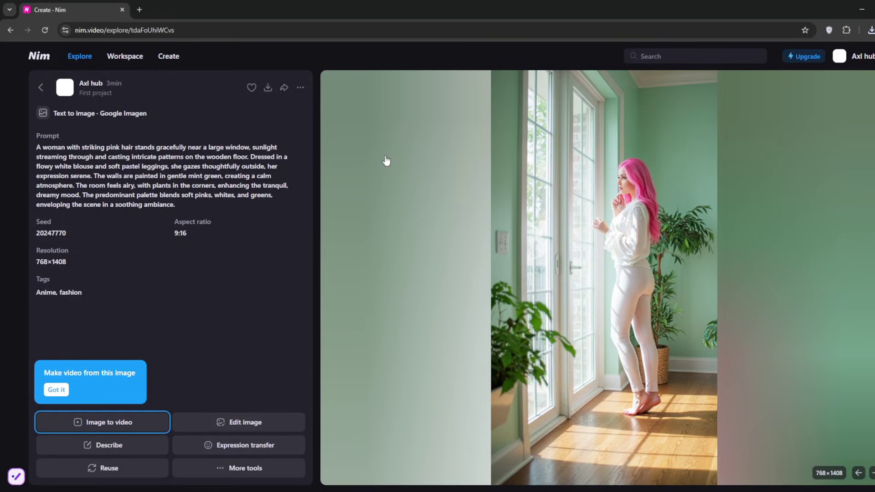
- Return to Create and open the All tools menu to switch to Image to video
{"action": "left_click", "coordinate": [169, 57]}
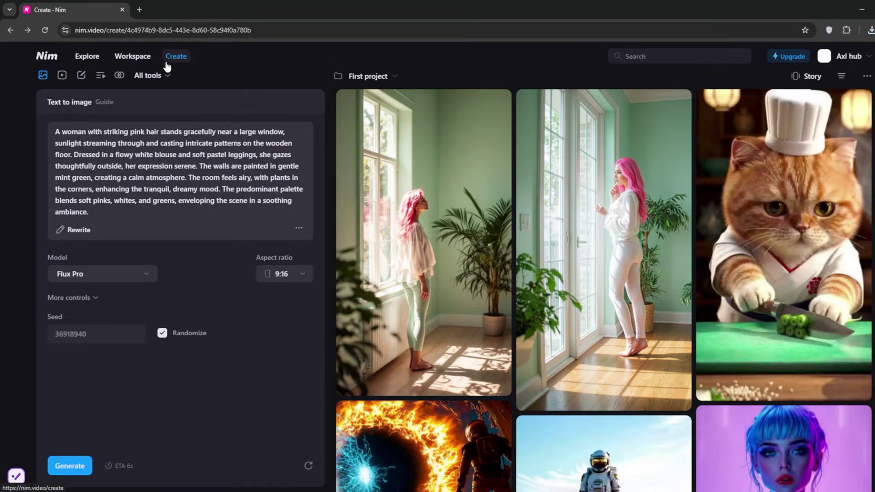
{"action": "mouse_move", "coordinate": [156, 78]}
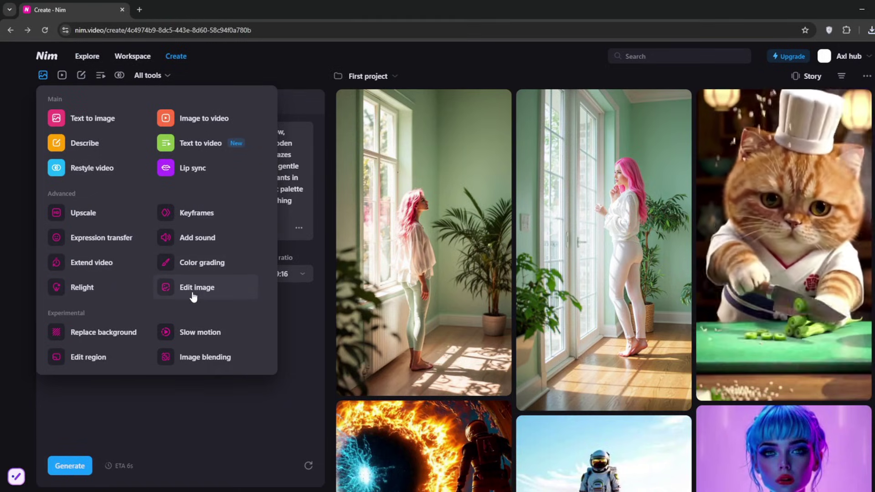
{"action": "left_click", "coordinate": [191, 124]}
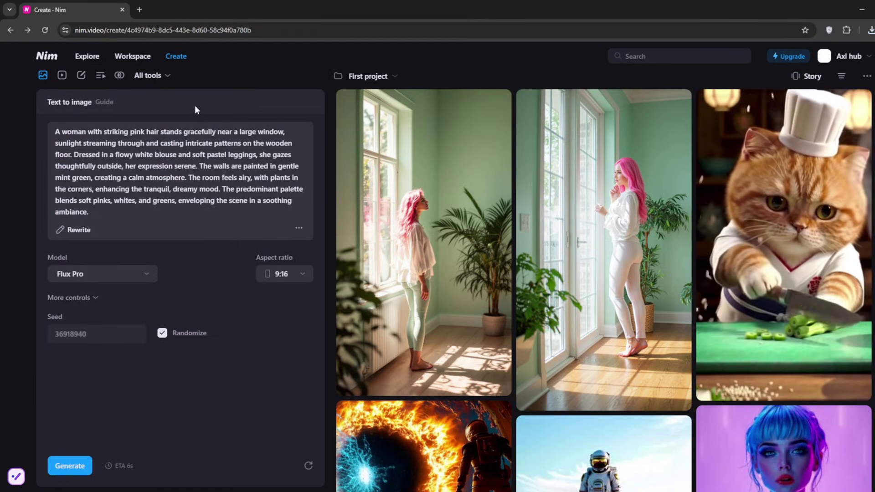
{"action": "left_click", "coordinate": [196, 75]}
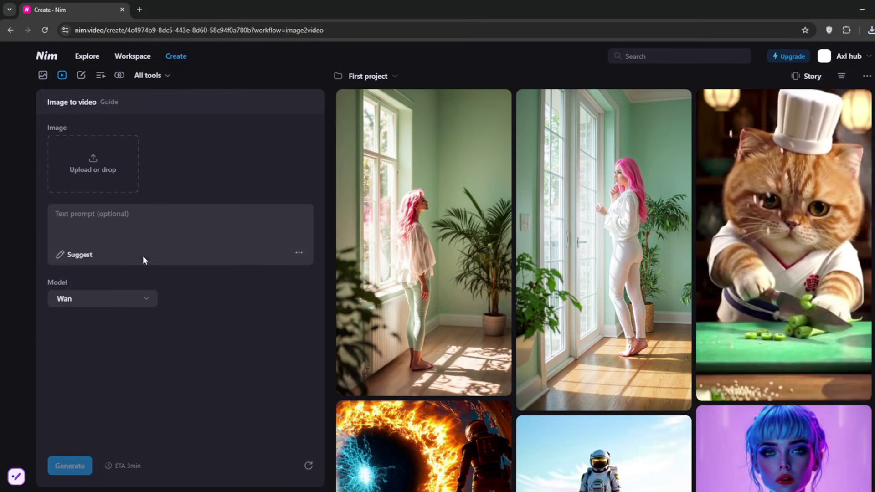
- Load the saved pink-haired woman JPG and write a turning-around, zoom-in prompt, then Rewrite it
{"action": "left_click", "coordinate": [870, 30]}
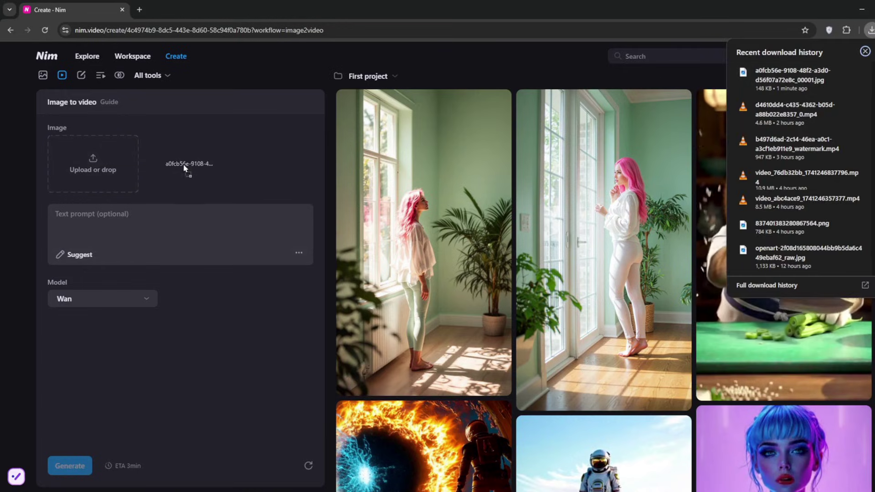
{"action": "left_click_drag", "start_coordinate": [101, 160], "coordinate": [101, 162]}
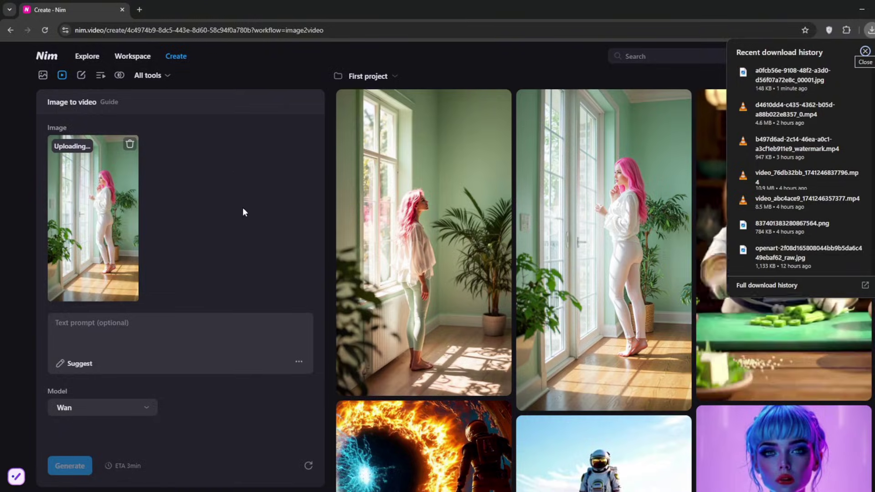
{"action": "left_click", "coordinate": [158, 329]}
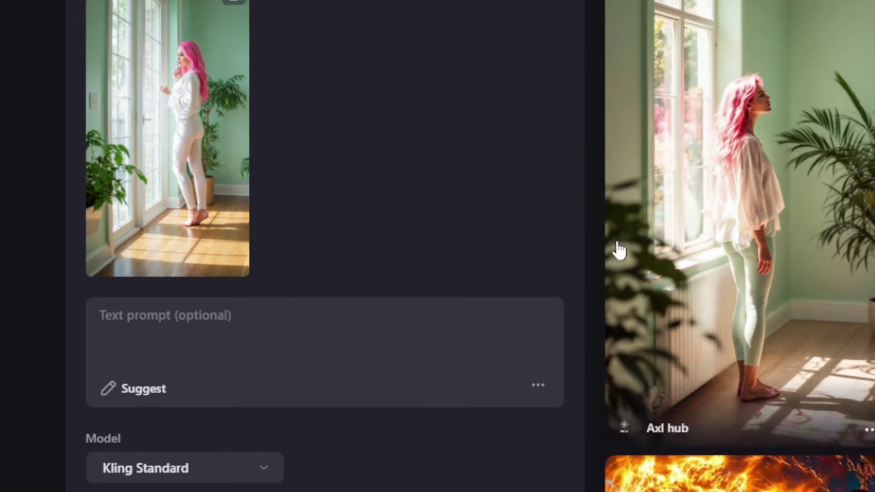
{"action": "left_click", "coordinate": [251, 321]}
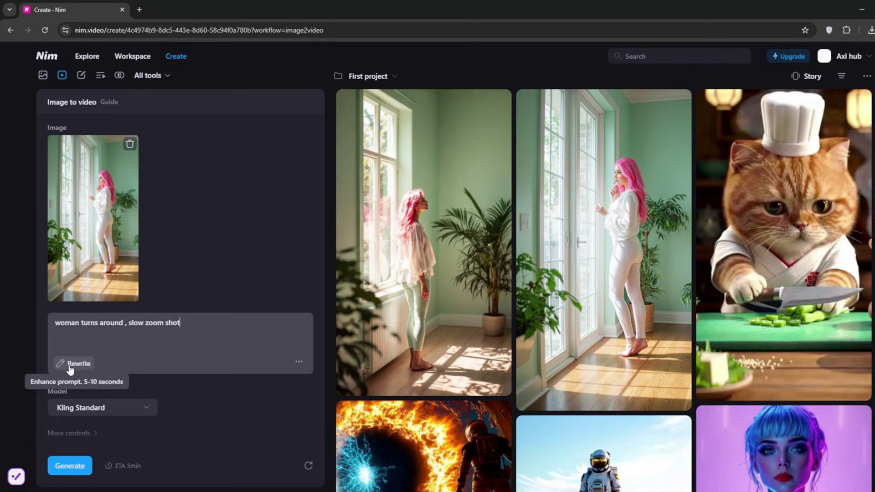
{"action": "left_click", "coordinate": [125, 396]}
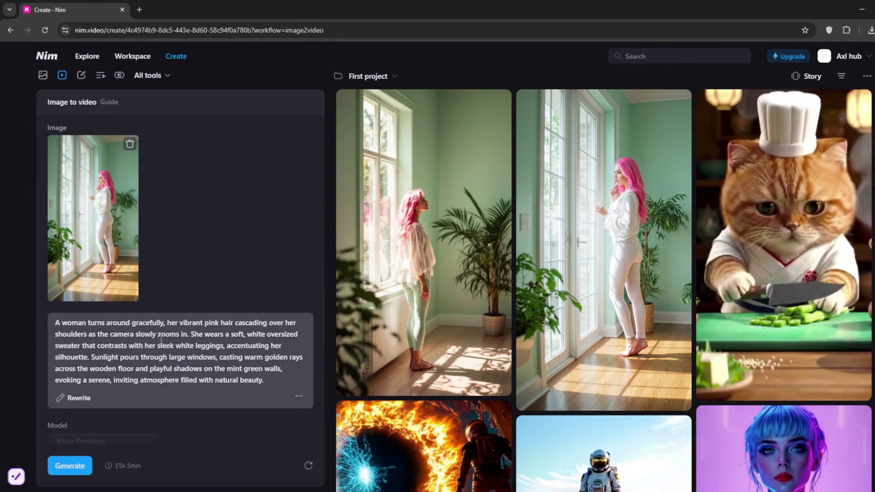
- Generate the clip with the Wan video model
{"action": "scroll", "coordinate": [178, 351], "scroll_direction": "down", "scroll_amount": 2}
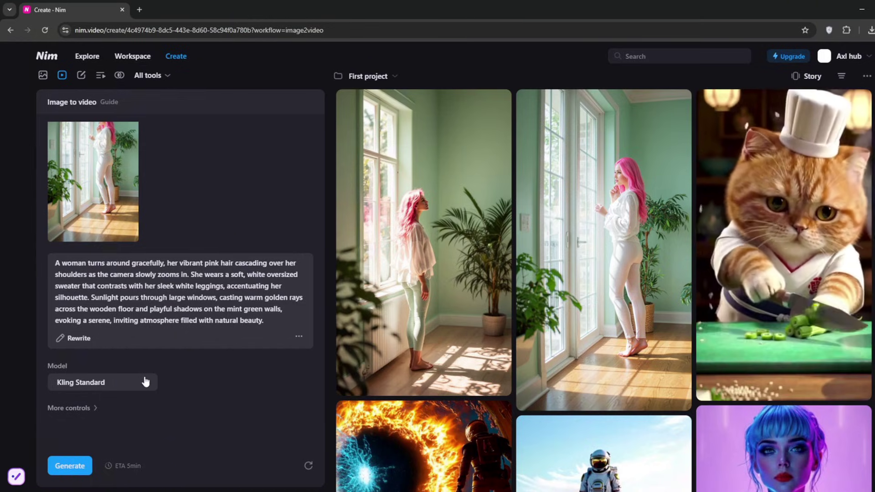
{"action": "left_click", "coordinate": [143, 382]}
{"action": "left_click", "coordinate": [81, 444]}
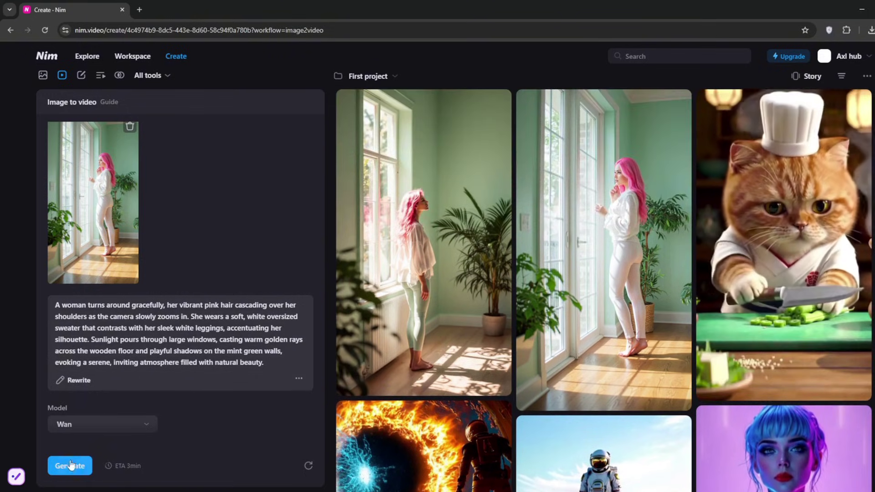
{"action": "left_click", "coordinate": [68, 467]}
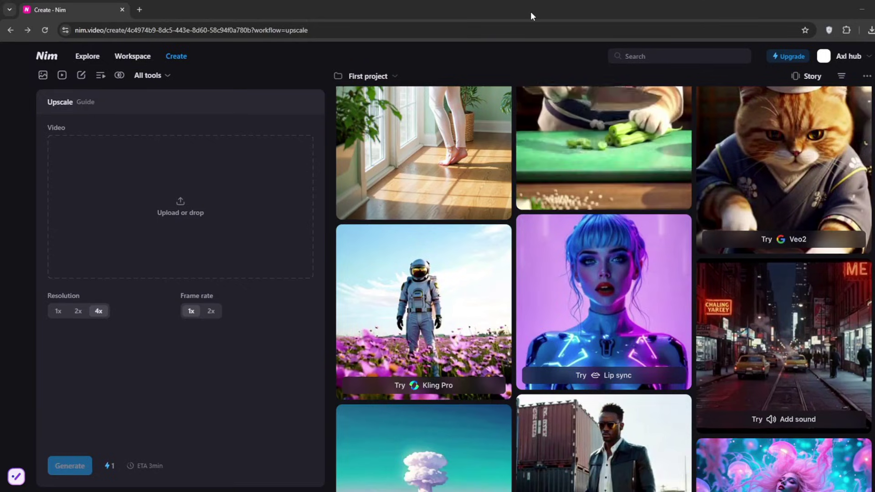
- Return to Create and switch to the Image to video tool
{"action": "left_click", "coordinate": [177, 58]}
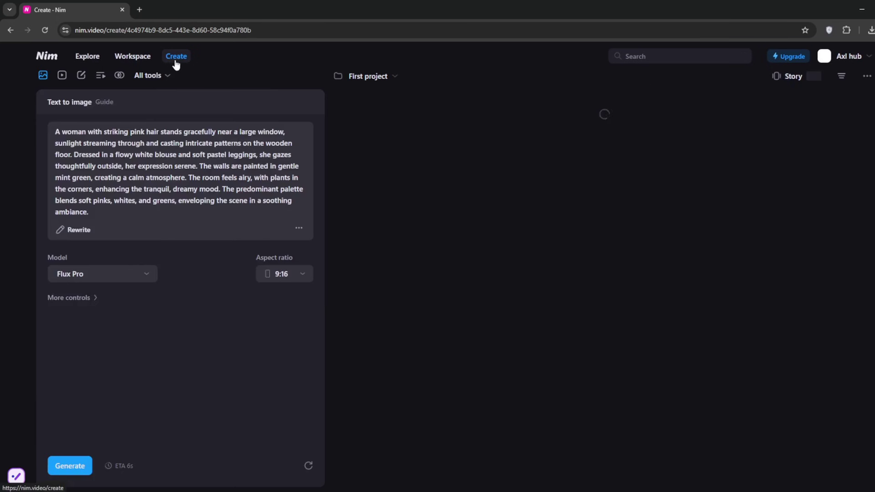
{"action": "left_click", "coordinate": [167, 76]}
{"action": "left_click", "coordinate": [192, 115]}
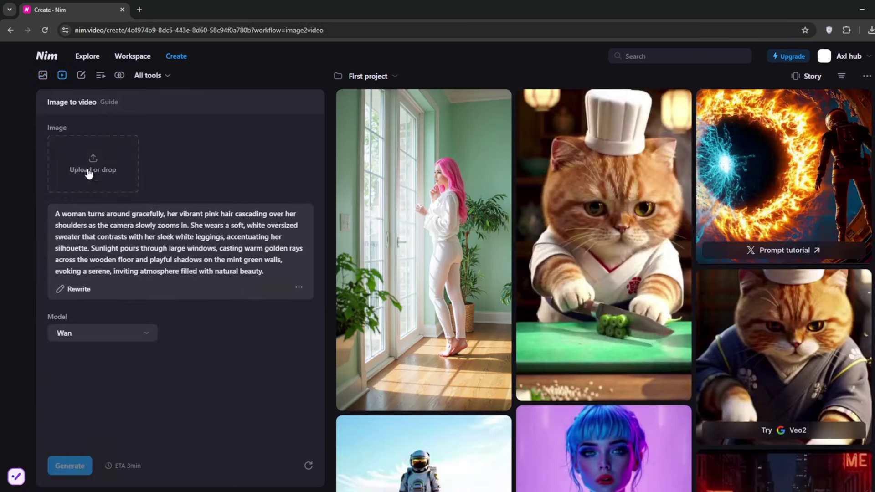
- Clear the old prompt, paste the selfie photo as input, and generate the Wan clip
{"action": "left_click", "coordinate": [182, 246]}
{"action": "key", "text": "ctrl+a"}
{"action": "key", "text": "BackSpace"}
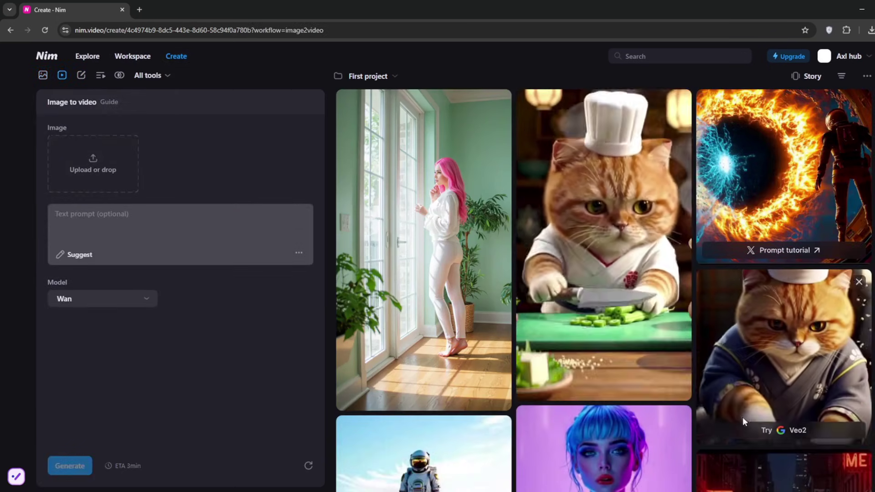
{"action": "key", "text": "ctrl+v"}
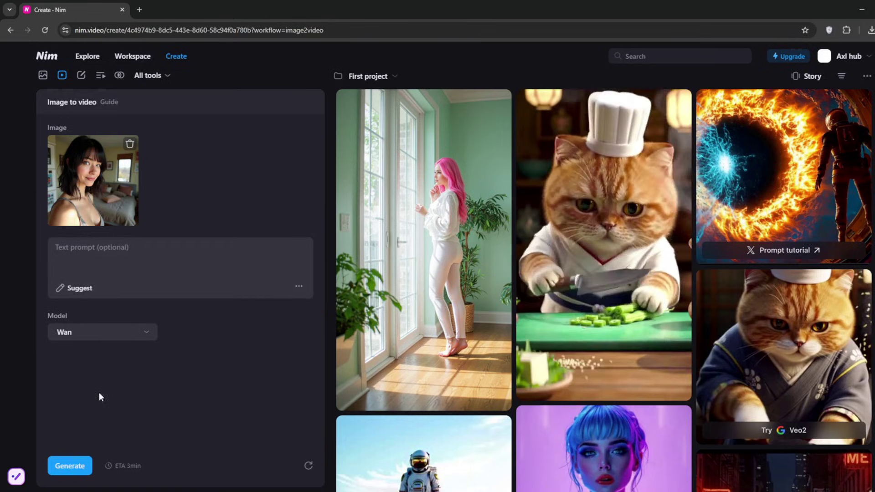
{"action": "left_click", "coordinate": [82, 470]}
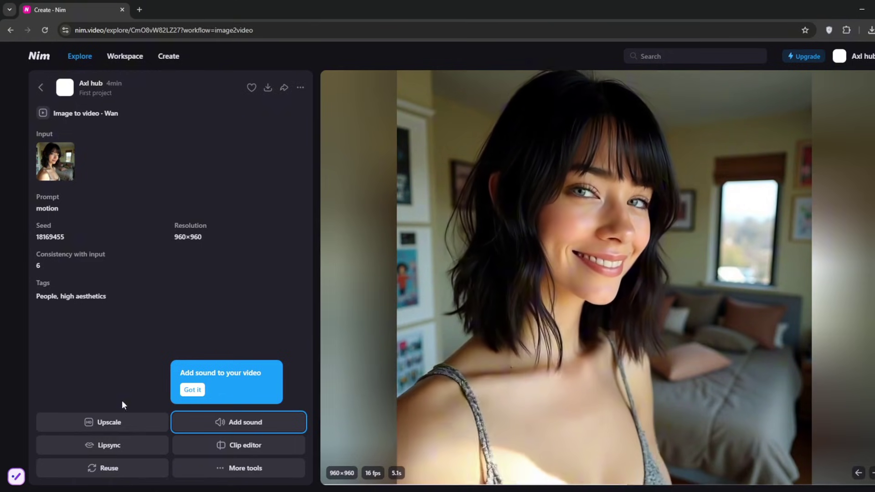
- Upscale the selfie clip at 4x resolution and 2x frame rate, then dismiss the upgrade popup
{"action": "left_click", "coordinate": [118, 424]}
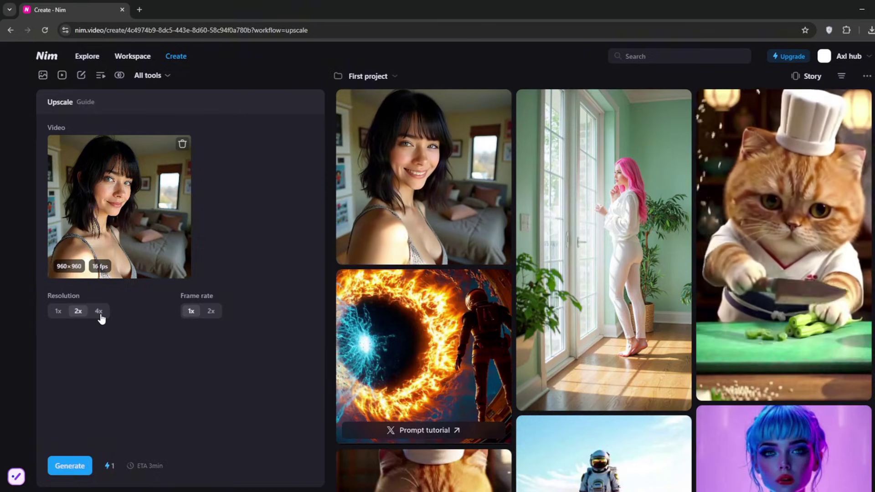
{"action": "left_click", "coordinate": [98, 312]}
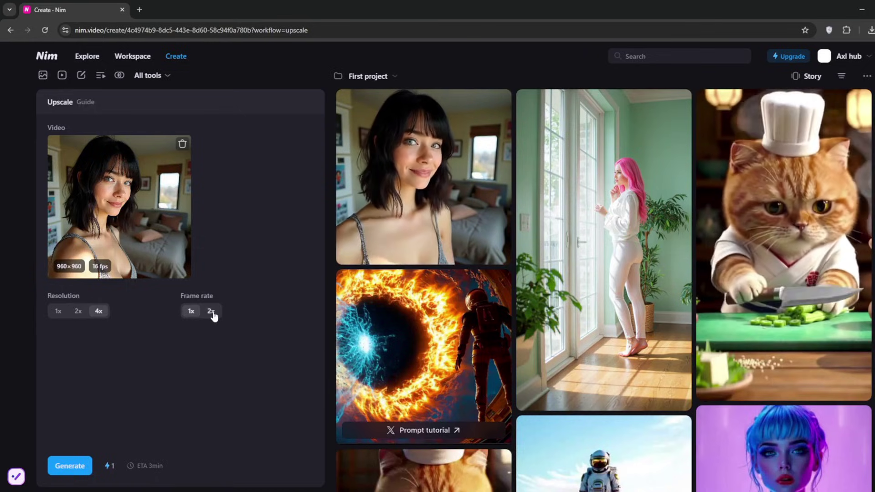
{"action": "left_click", "coordinate": [211, 312]}
{"action": "left_click", "coordinate": [72, 465]}
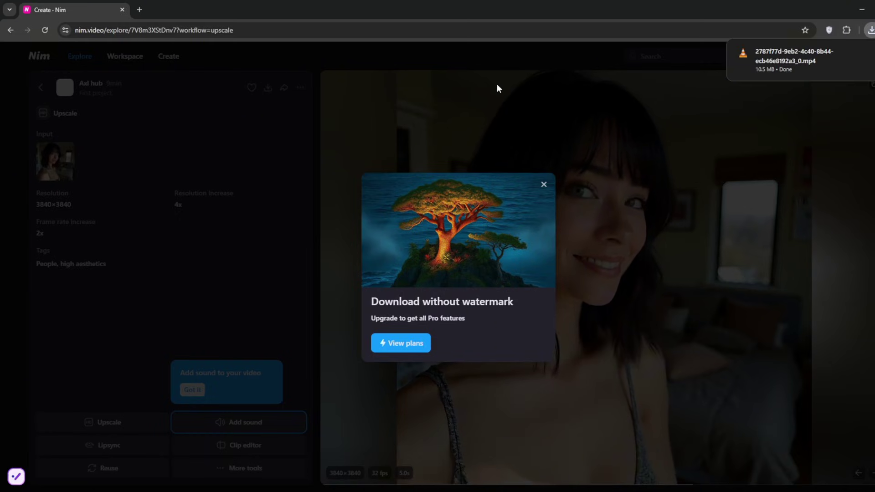
{"action": "left_click", "coordinate": [543, 185]}
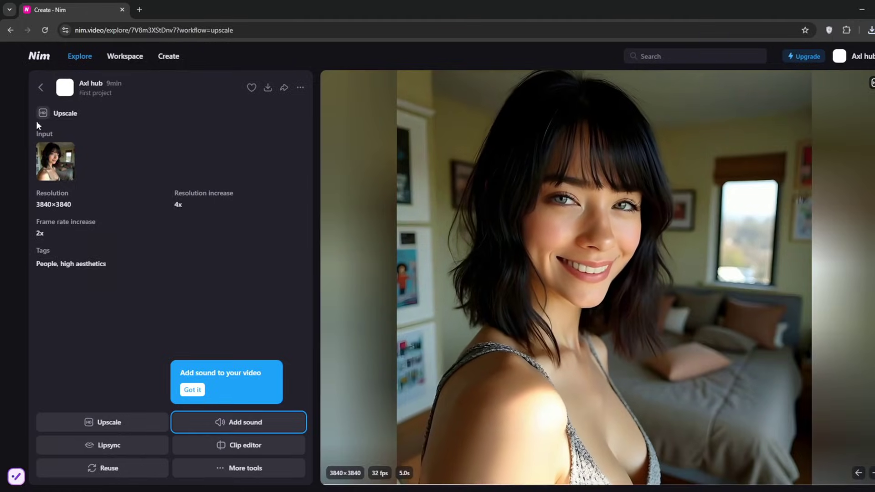
- Generate a Kling Pro image-to-video clip from a pasted portrait photo and open it
{"action": "left_click", "coordinate": [42, 93]}
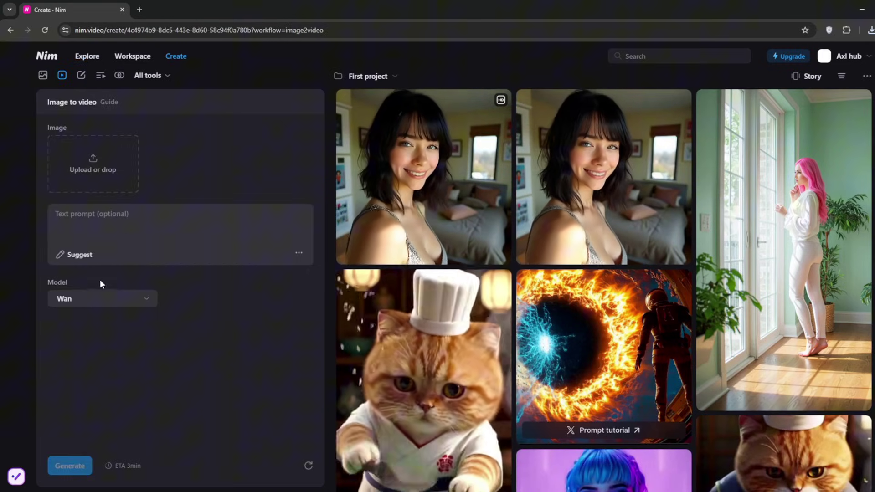
{"action": "left_click", "coordinate": [135, 299]}
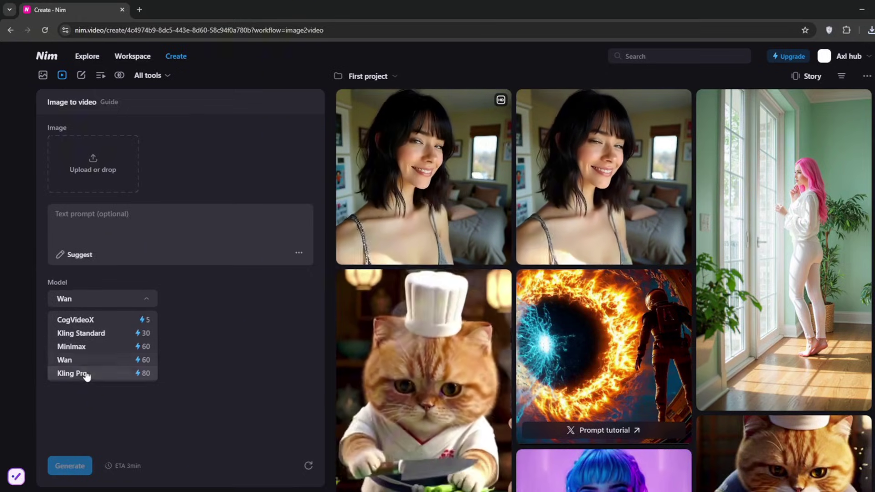
{"action": "left_click", "coordinate": [102, 373]}
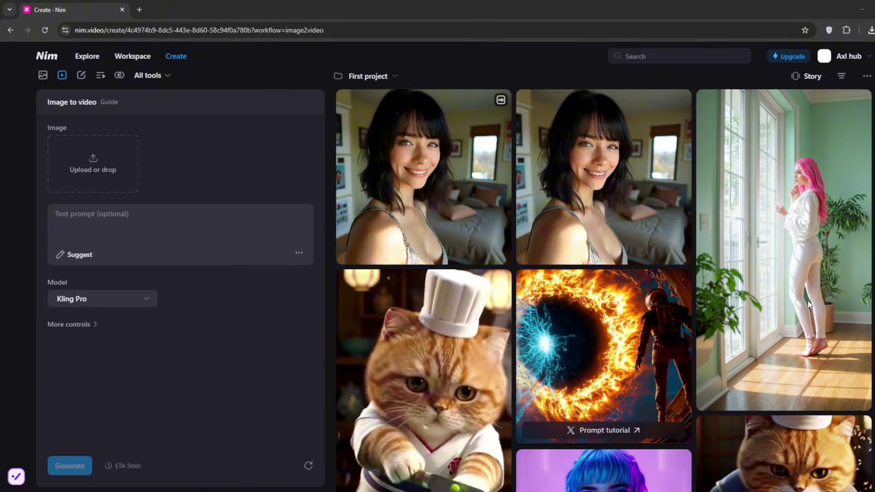
{"action": "key", "text": "ctrl+v"}
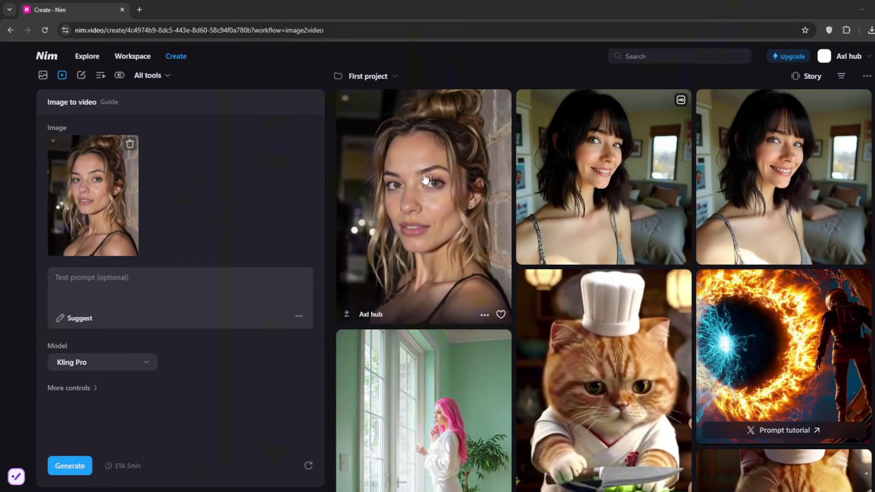
{"action": "left_click", "coordinate": [425, 178]}
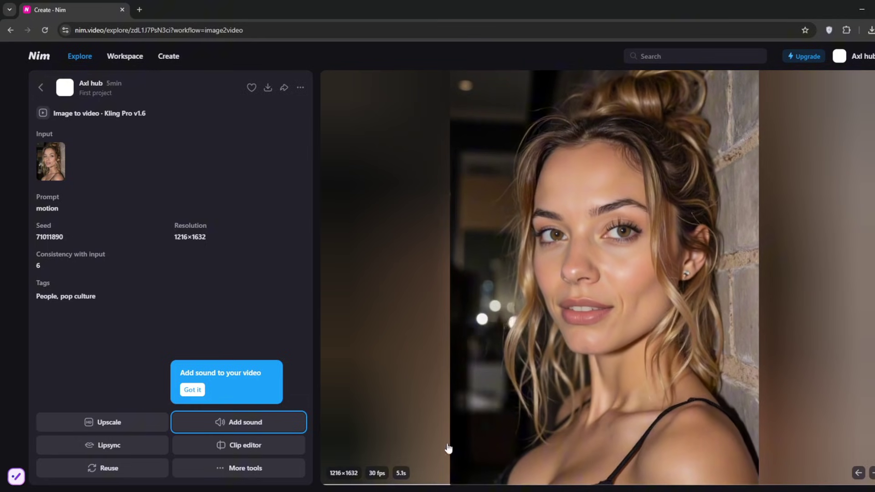
- From the Workspace, create and save a new public project named 'brain'
{"action": "left_click", "coordinate": [40, 87]}
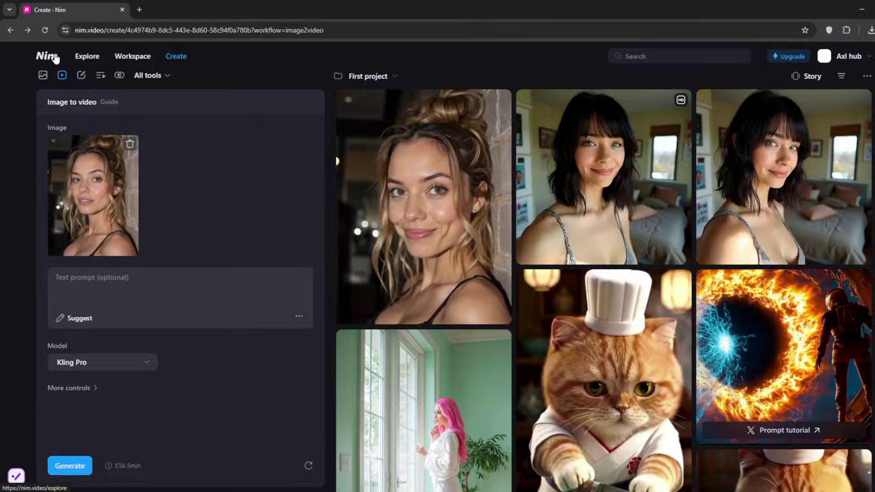
{"action": "left_click", "coordinate": [54, 58]}
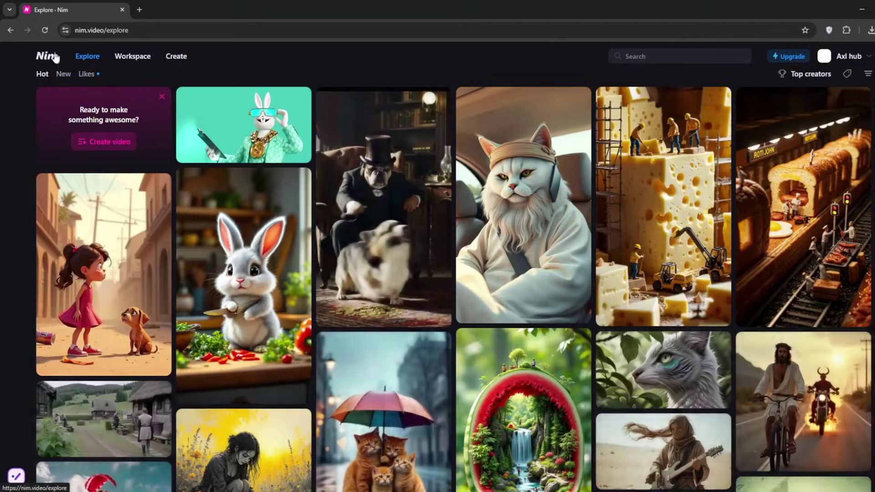
{"action": "left_click", "coordinate": [142, 60]}
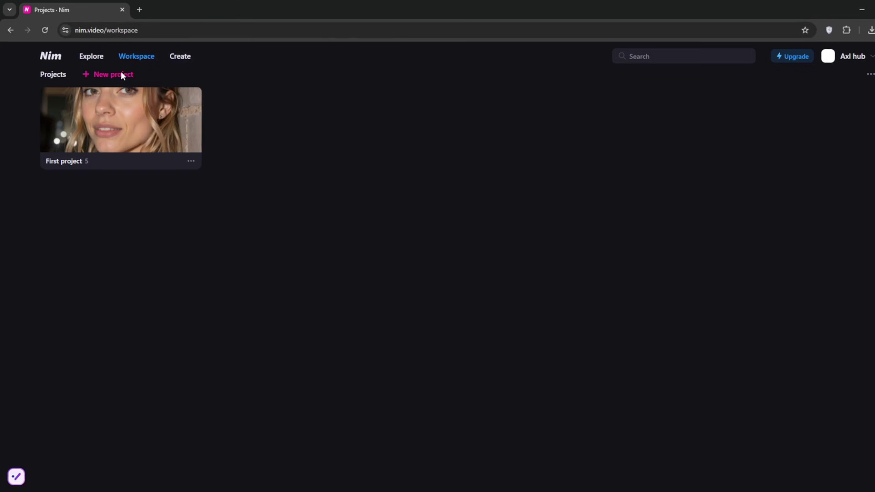
{"action": "left_click", "coordinate": [122, 75]}
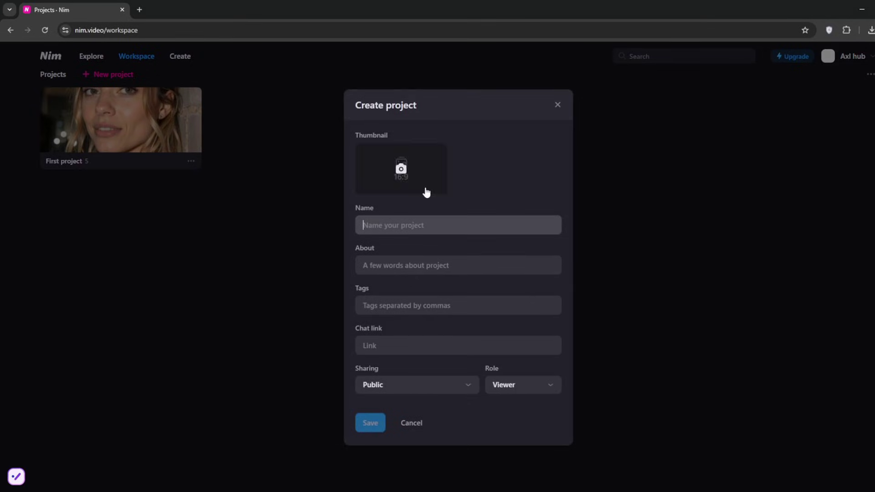
{"action": "left_click", "coordinate": [443, 387]}
{"action": "left_click", "coordinate": [444, 389]}
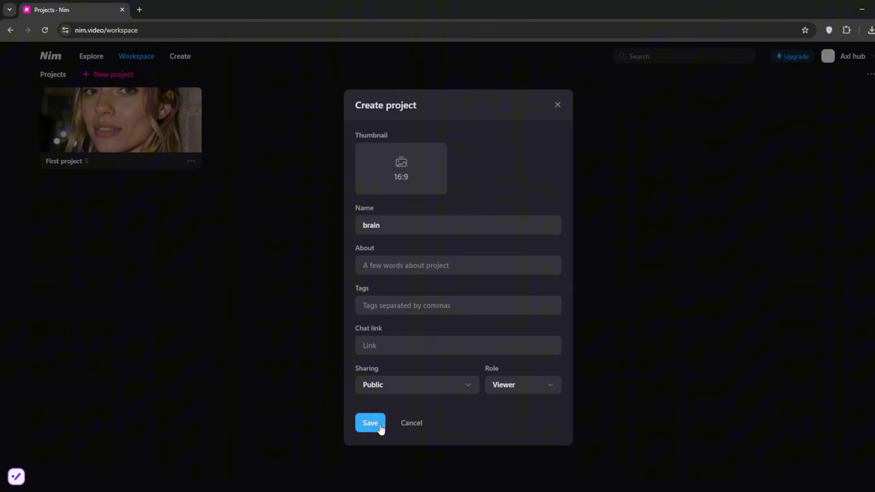
{"action": "left_click", "coordinate": [379, 427]}
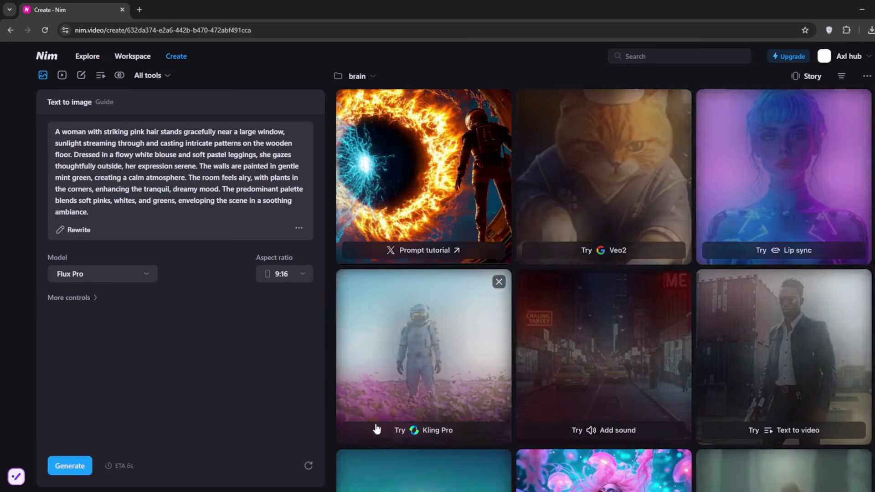
- Load the astronaut example in Text to video, switch its model to Veo2, and open the clip
{"action": "left_click", "coordinate": [162, 78]}
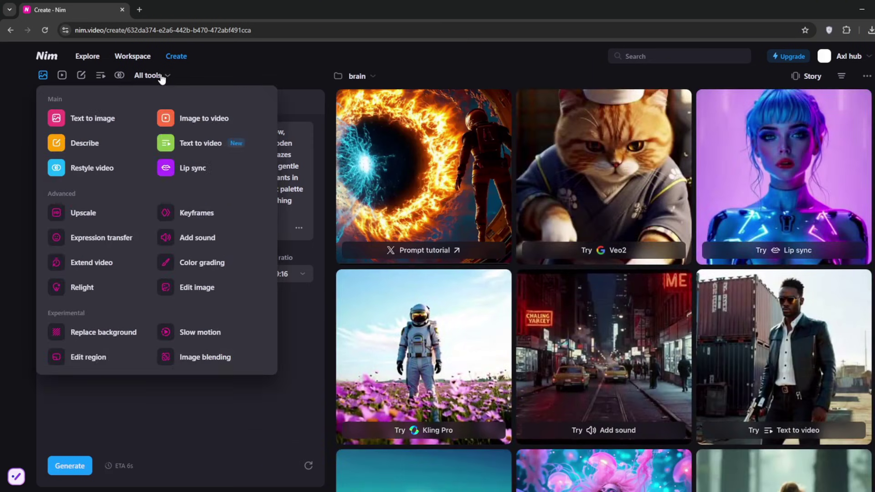
{"action": "left_click", "coordinate": [192, 144]}
{"action": "left_click", "coordinate": [424, 430]}
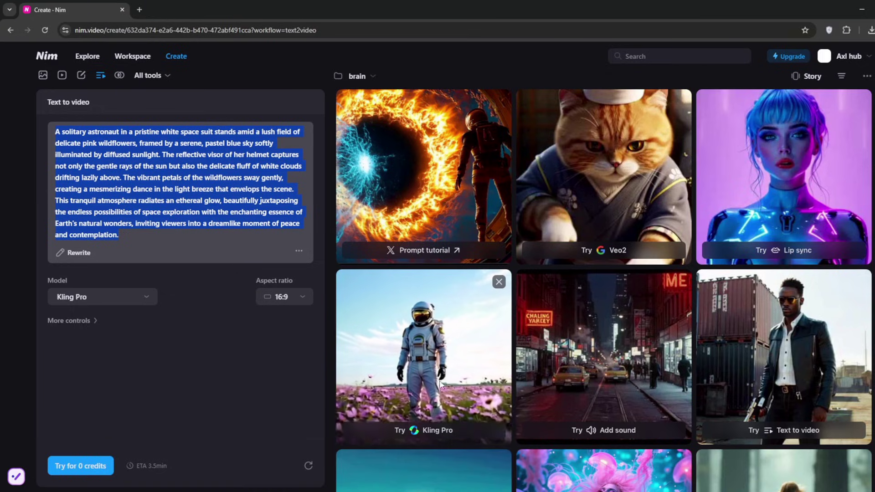
{"action": "left_click", "coordinate": [98, 296]}
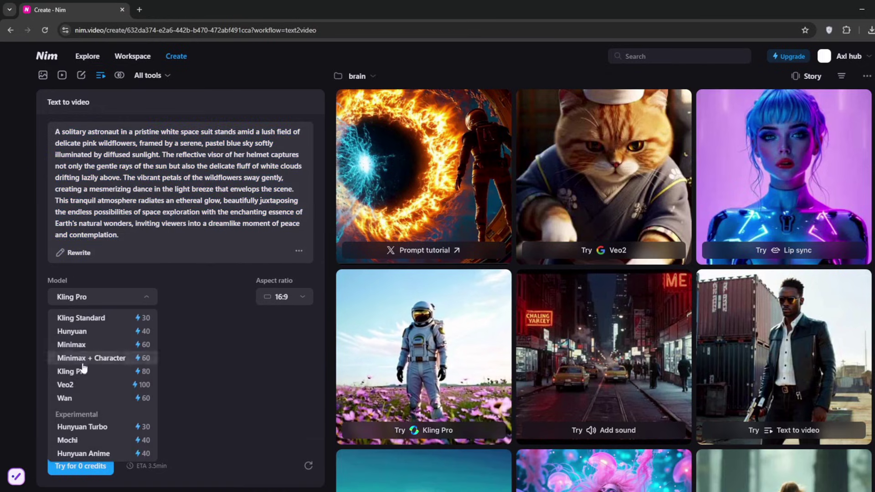
{"action": "left_click", "coordinate": [96, 386]}
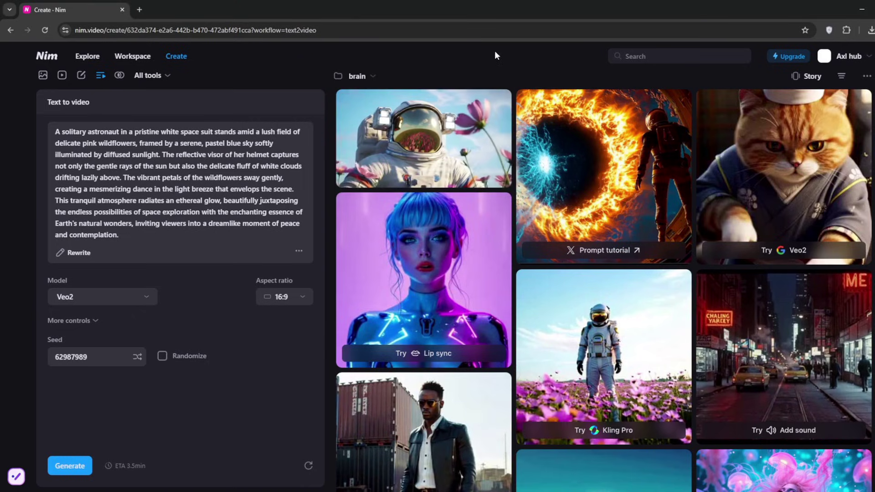
{"action": "left_click", "coordinate": [429, 139]}
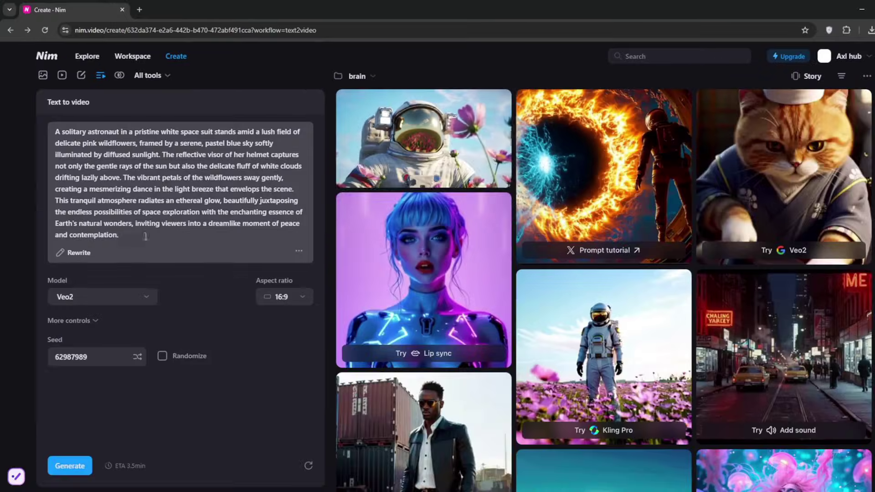
- Replace the prompt with a pink short-haired woman taking a selfie in her room, filmed from the phone
{"action": "key", "text": "ctrl+a"}
{"action": "key", "text": "BackSpace"}
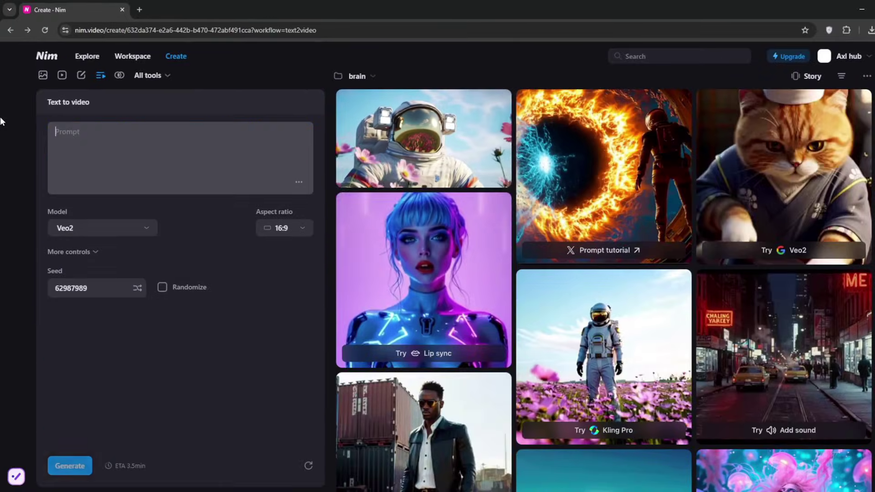
{"action": "type", "text": "A wo"}
{"action": "type", "text": "man with pink short her, "}
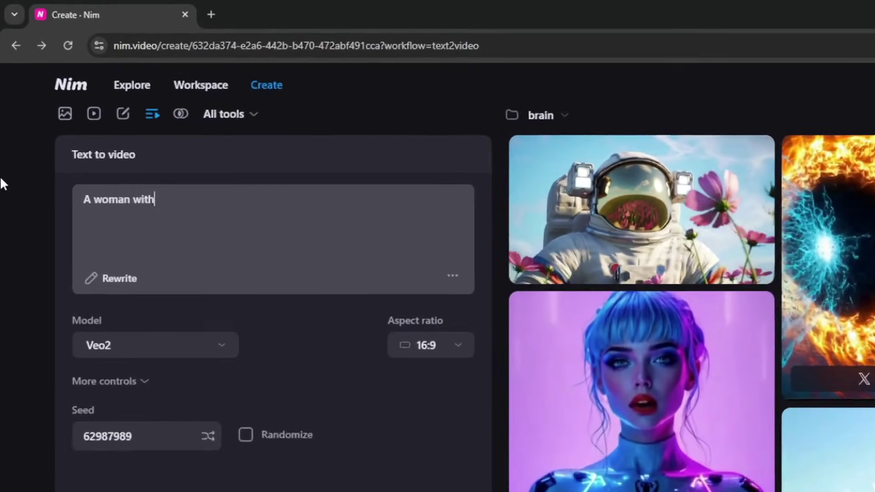
{"action": "type", "text": "taking a ro"}
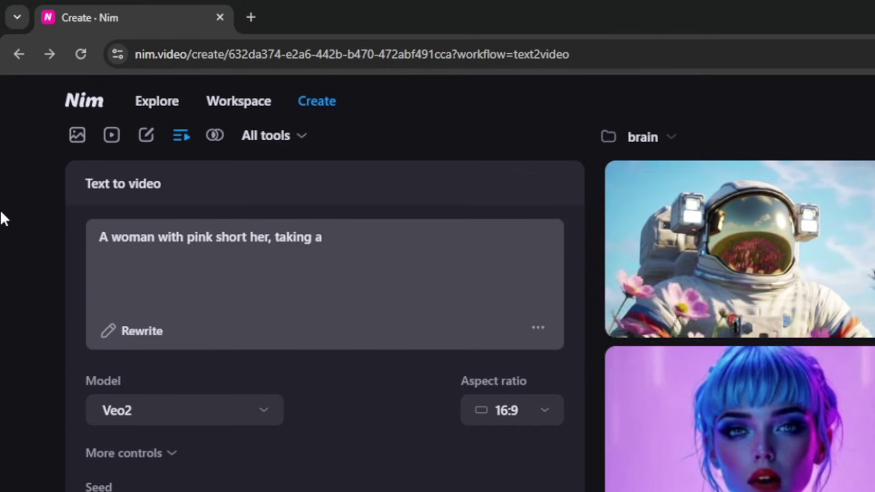
{"action": "key", "text": "BackSpace"}
{"action": "key", "text": "BackSpace"}
{"action": "type", "text": "selfie in her room"}
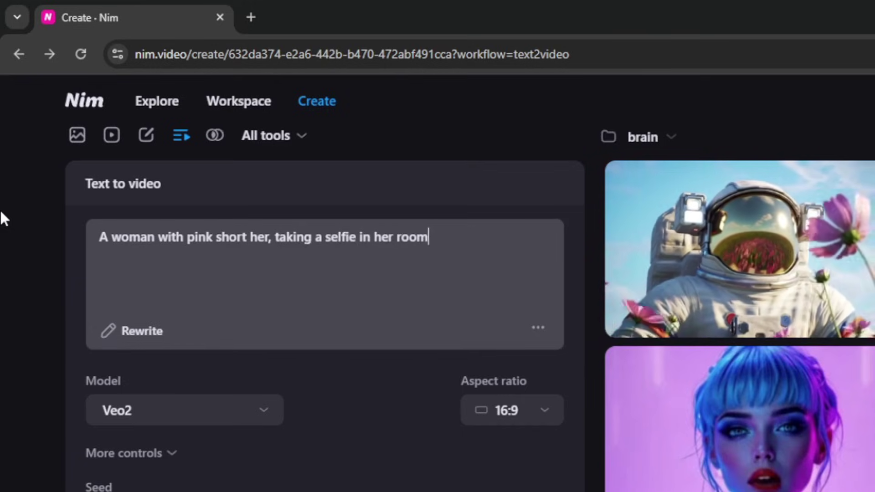
{"action": "type", "text": ". Camera point of view is from the phone."}
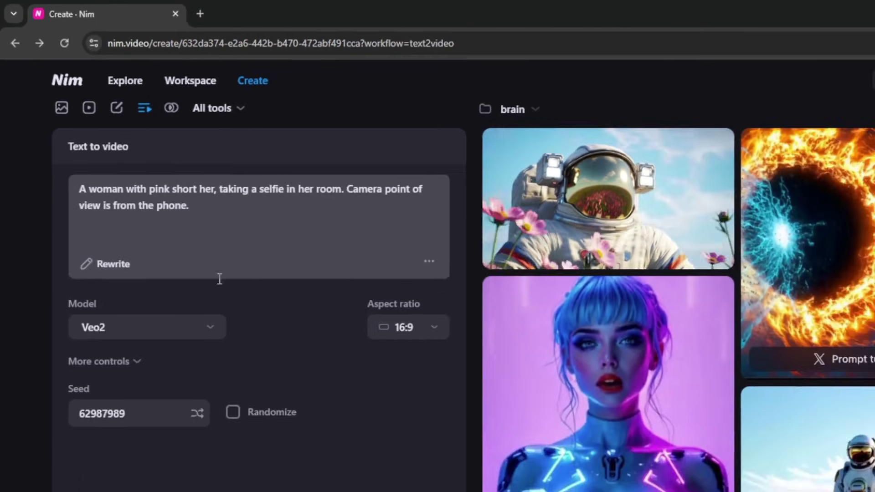
- Rewrite the prompt in detail, add a smartphone point-of-view sentence, then generate and open the video
{"action": "left_click", "coordinate": [537, 328]}
{"action": "left_click", "coordinate": [85, 220]}
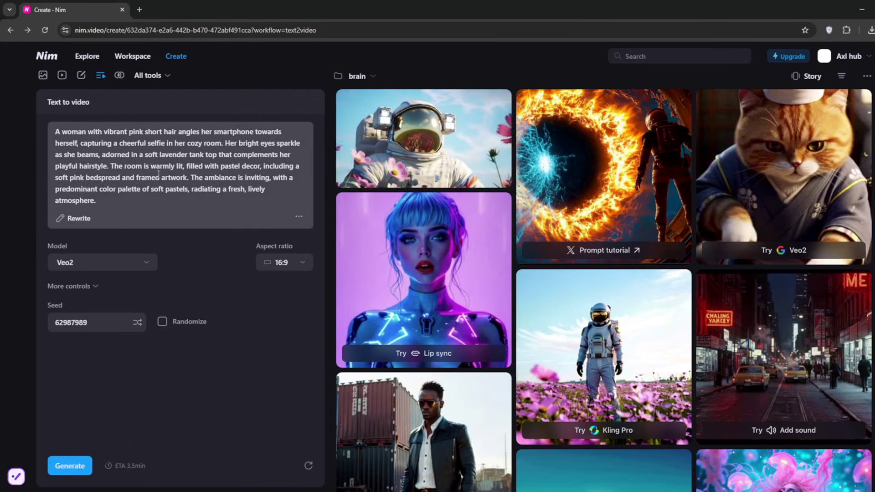
{"action": "left_click", "coordinate": [225, 144]}
{"action": "type", "text": "Poin"}
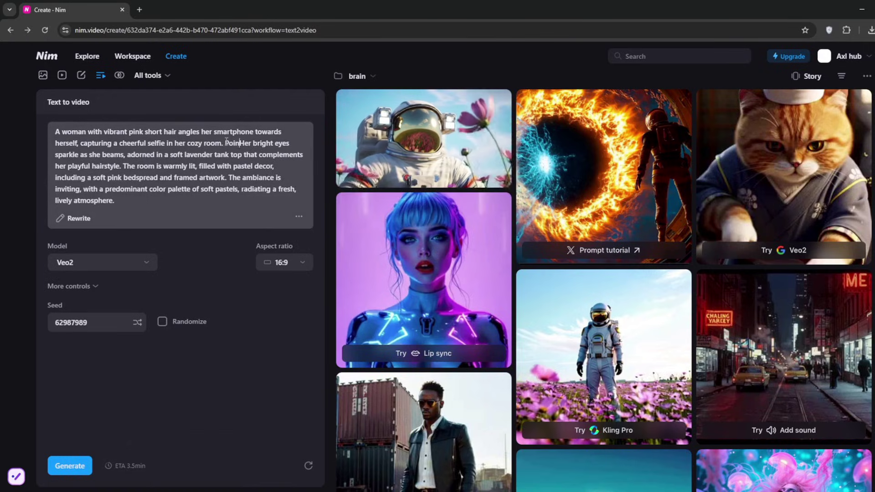
{"action": "type", "text": "t of video is from the smart hpn"}
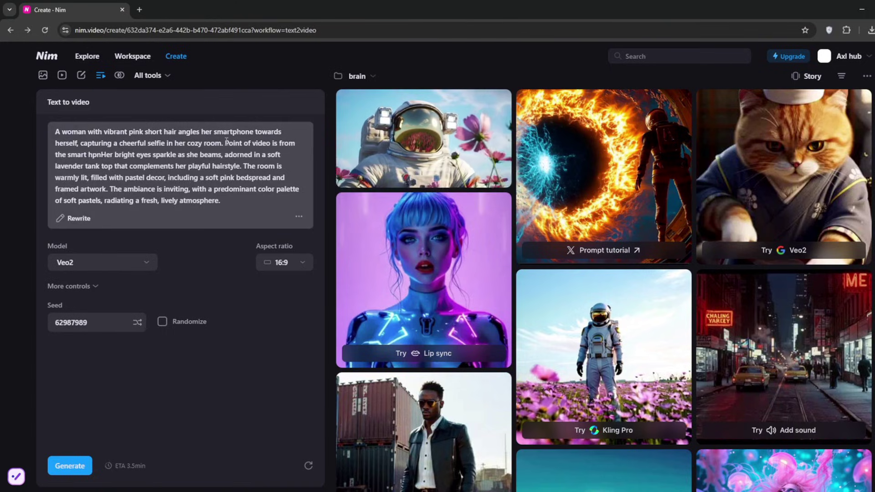
{"action": "type", "text": "hone."}
{"action": "left_click", "coordinate": [69, 465]}
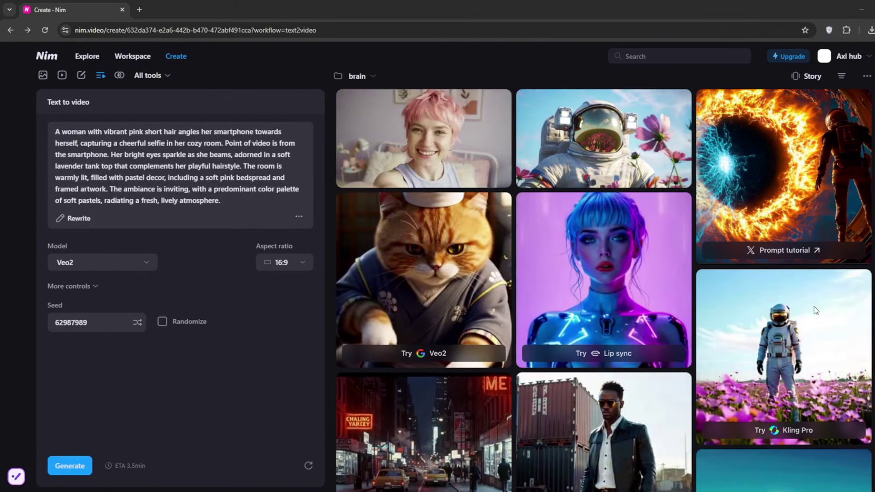
{"action": "left_click", "coordinate": [408, 124]}
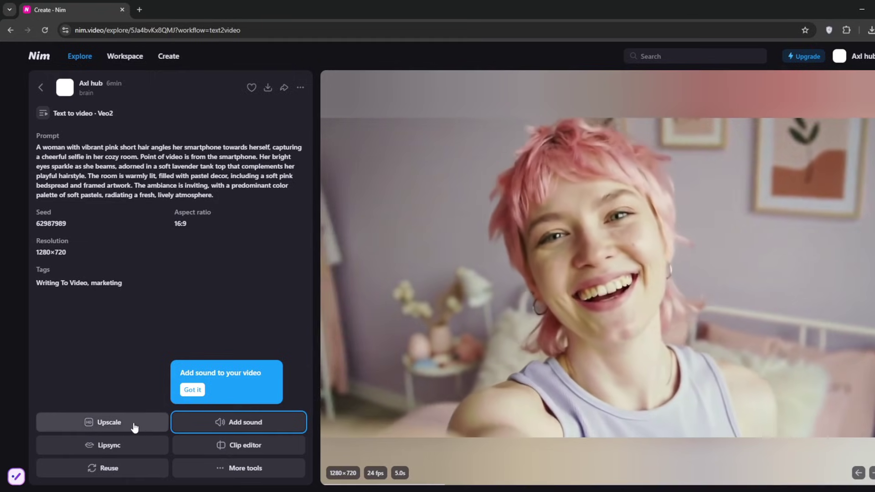
- Upscale the selfie video at 4x resolution and 2x frame rate, then open the 4096×2304 result
{"action": "left_click", "coordinate": [133, 427]}
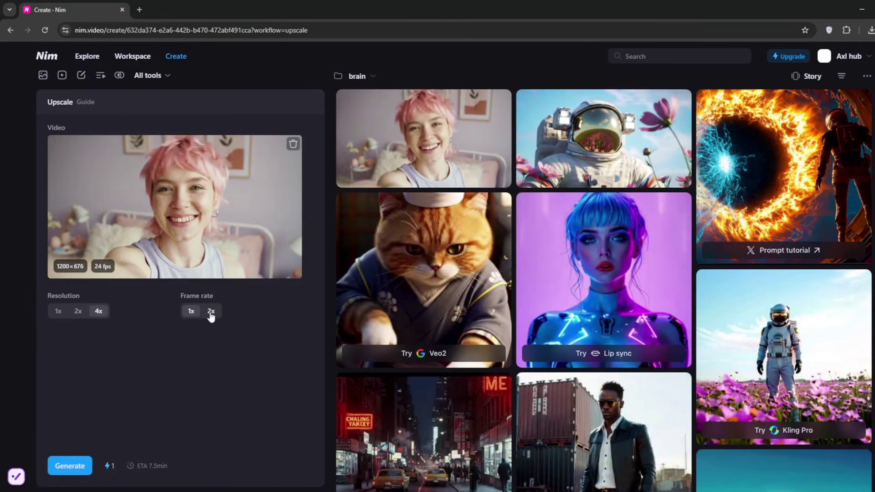
{"action": "left_click", "coordinate": [70, 466]}
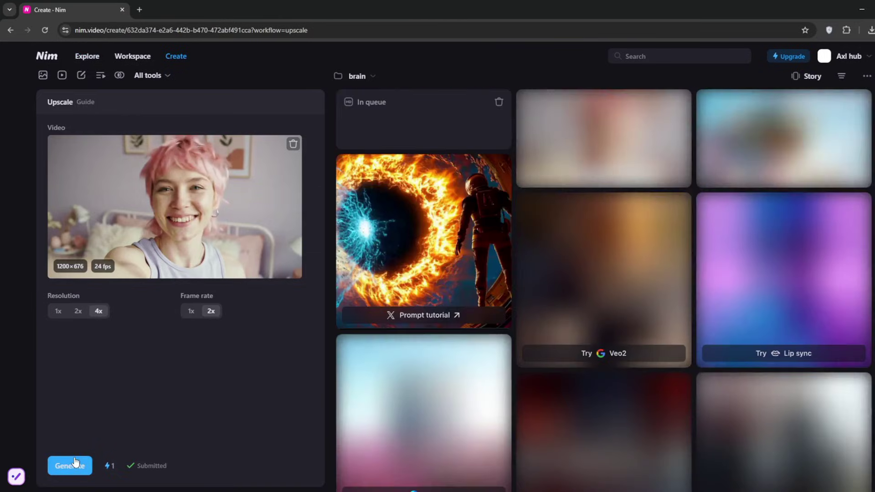
{"action": "left_click", "coordinate": [416, 138]}
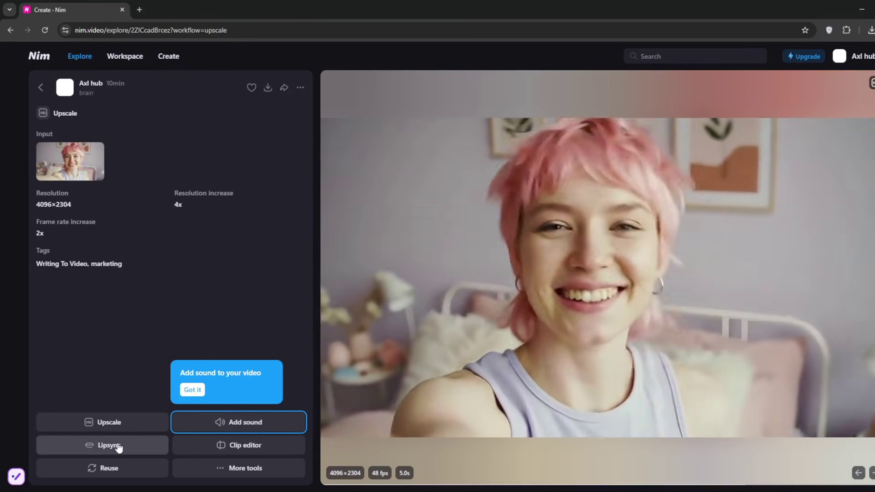
- Lip-sync the upscaled selfie saying 'Hey there, this video is gonna be the best one so far…' in Brittney's voice
{"action": "left_click", "coordinate": [133, 448]}
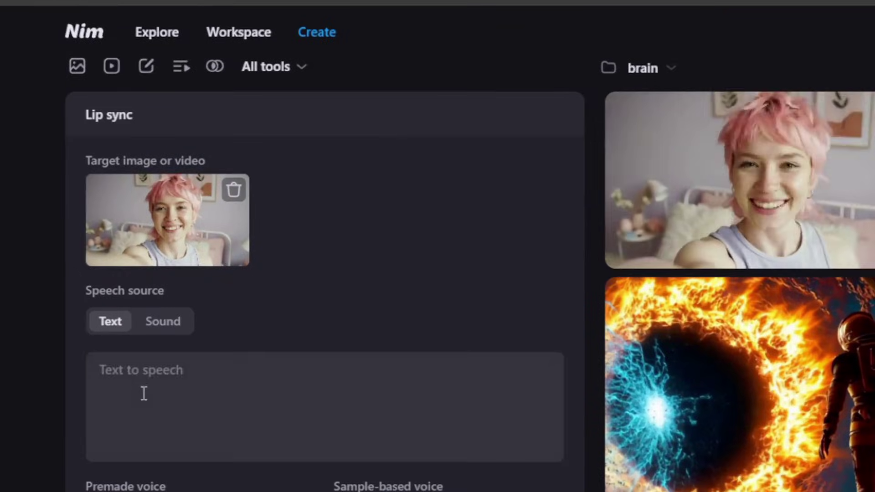
{"action": "left_click", "coordinate": [164, 297]}
{"action": "type", "text": "Hey there, goo"}
{"action": "key", "text": "BackSpace"}
{"action": "key", "text": "BackSpace"}
{"action": "key", "text": "BackSpace"}
{"action": "type", "text": "this video is gonna be the best one, so sit tight and watch"}
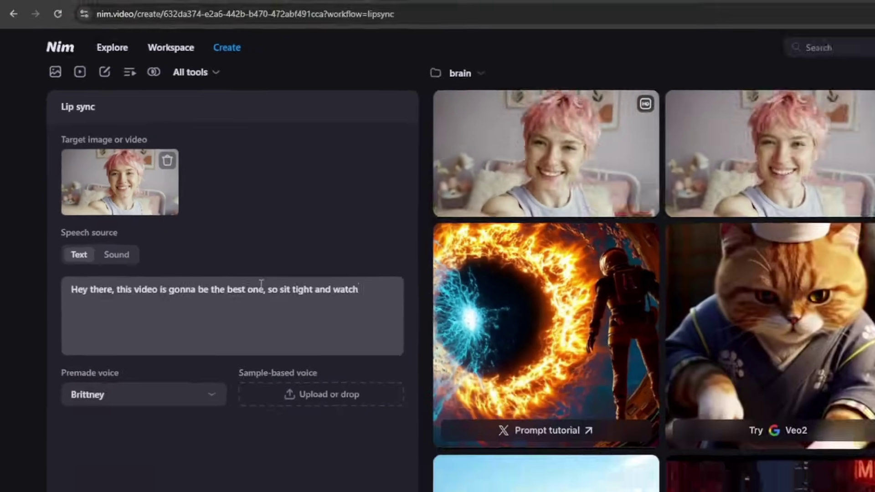
{"action": "left_click", "coordinate": [356, 360]}
{"action": "type", "text": "so far"}
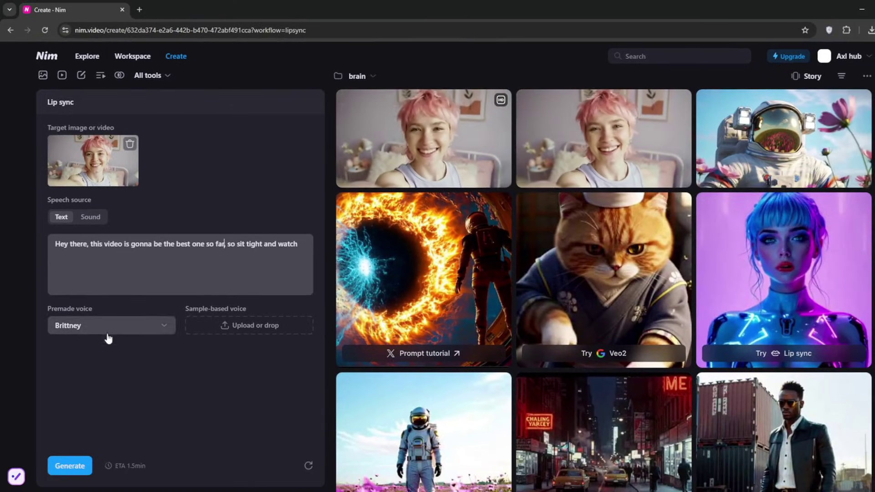
{"action": "left_click", "coordinate": [121, 332]}
{"action": "left_click", "coordinate": [107, 333]}
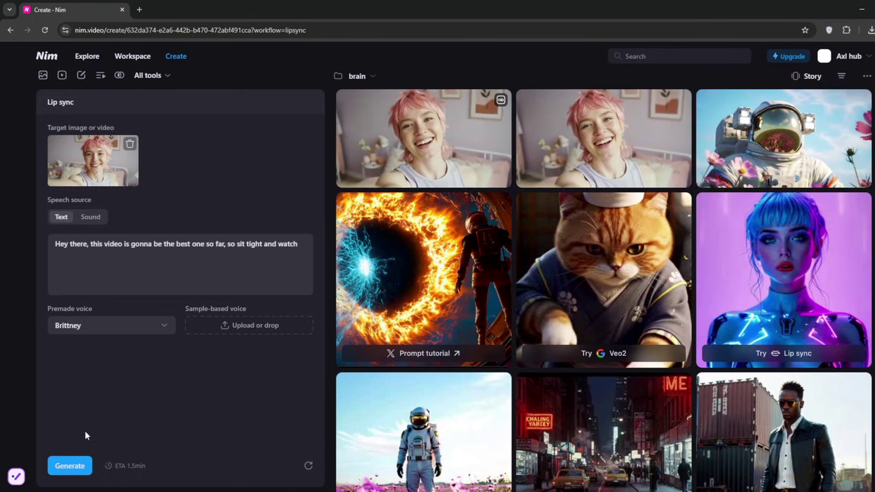
{"action": "left_click", "coordinate": [70, 465]}
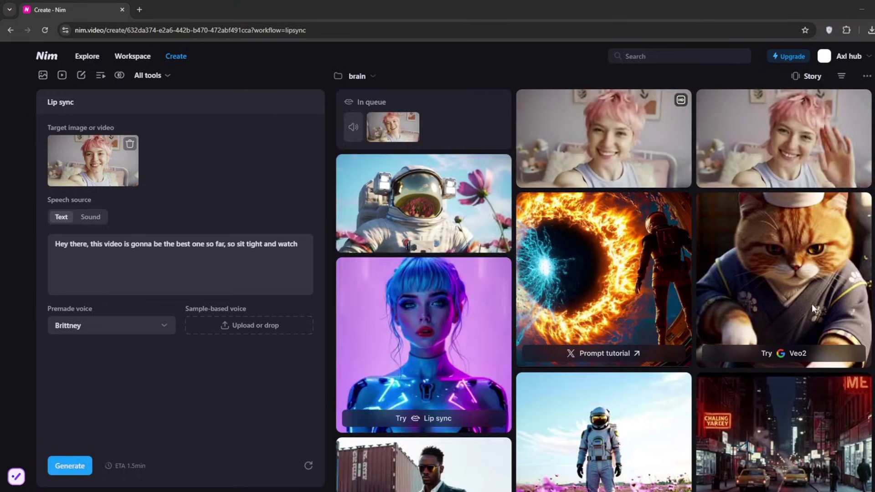